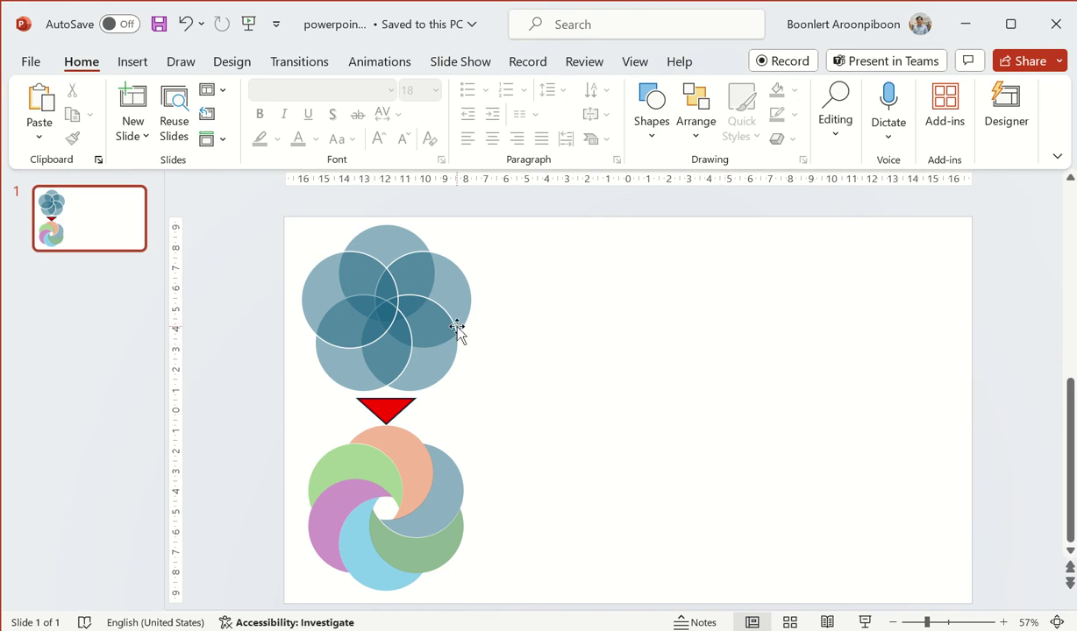
# Inspect the blue flower, red triangle and swirl petal, then show the Insert commands.
pyautogui.click(439, 313)
pyautogui.click(404, 409)
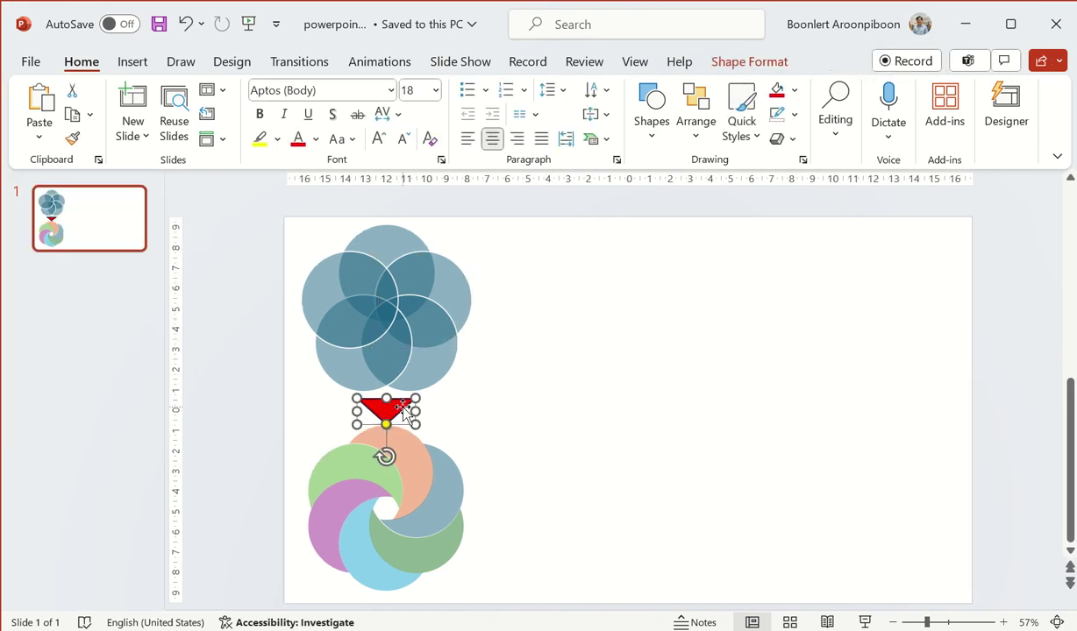
pyautogui.click(411, 497)
pyautogui.click(635, 509)
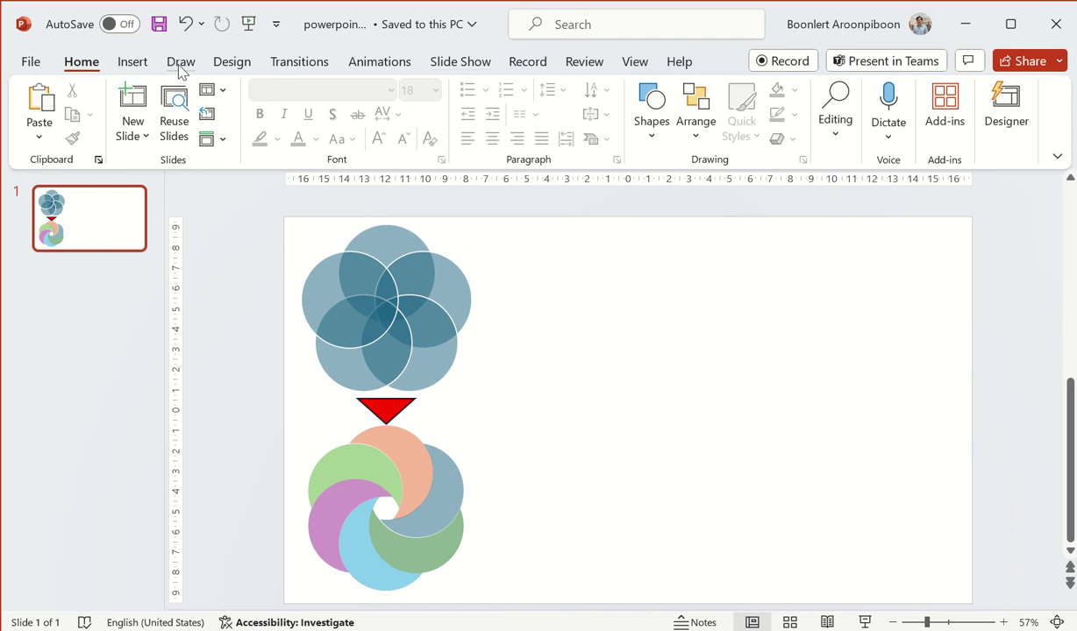
pyautogui.click(133, 62)
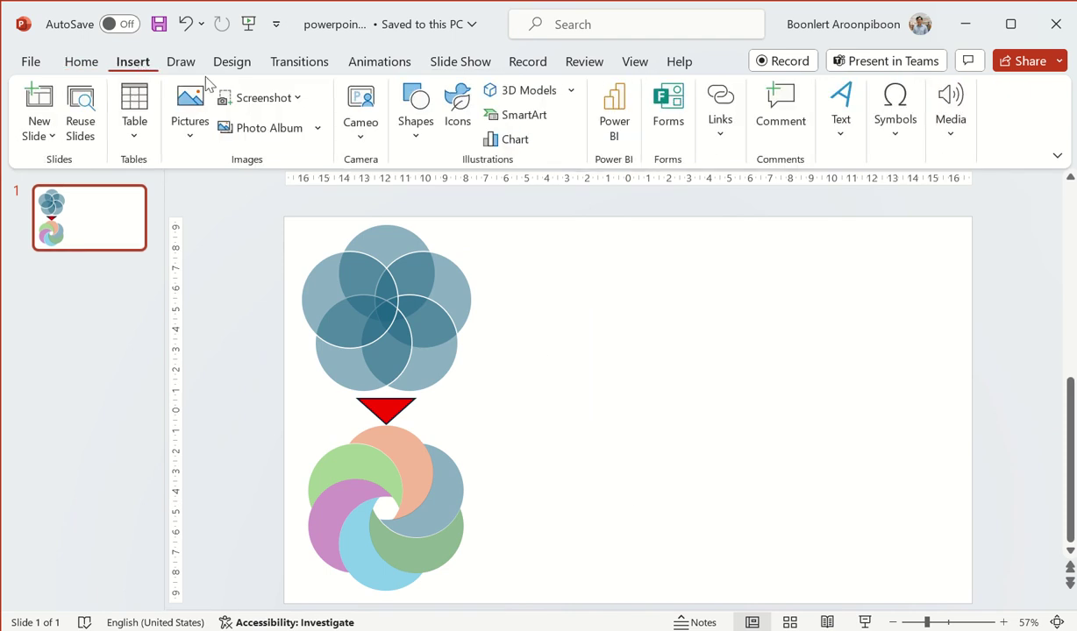
# Pick the Basic Venn layout from the Relationship section of the SmartArt gallery.
pyautogui.click(521, 115)
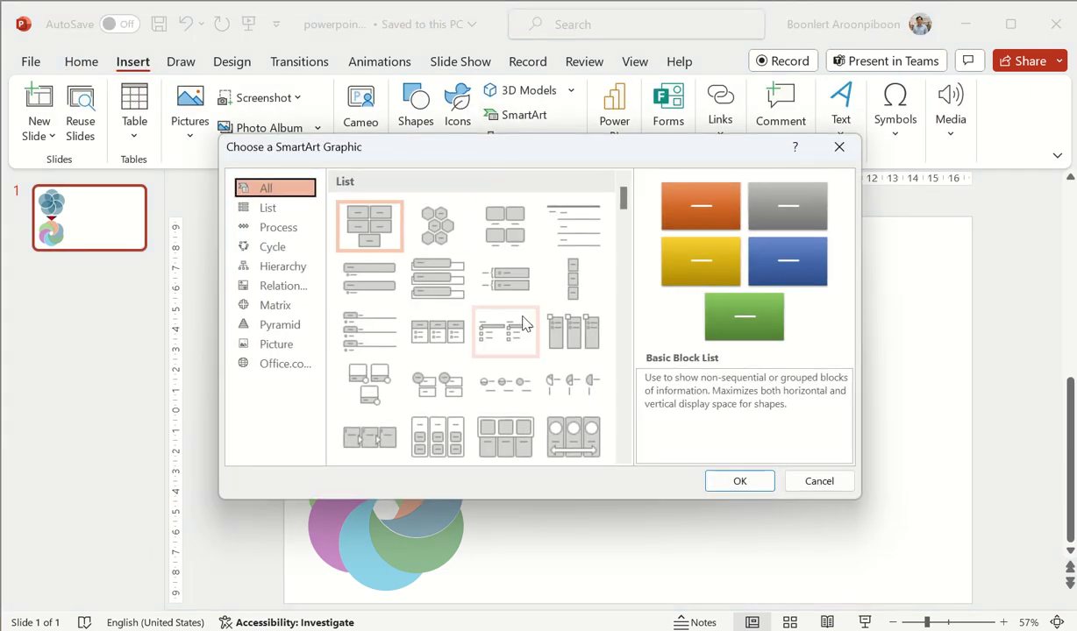
pyautogui.scroll(-3, 526, 329)
pyautogui.scroll(-3, 539, 353)
pyautogui.scroll(-3, 535, 353)
pyautogui.scroll(-3, 570, 364)
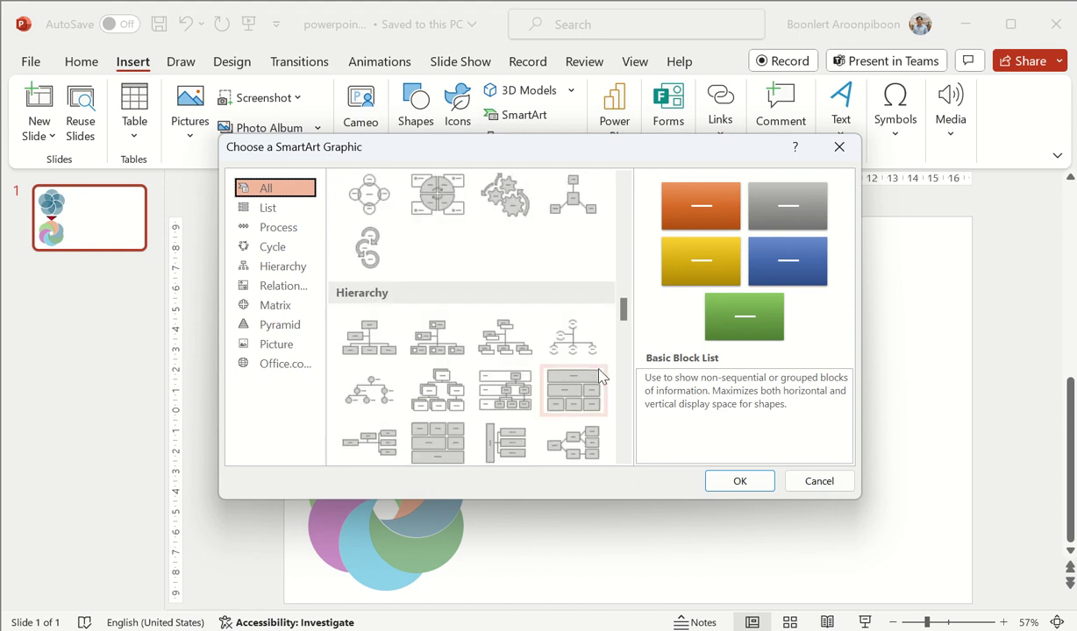
pyautogui.scroll(-3, 600, 377)
pyautogui.scroll(-3, 600, 377)
pyautogui.scroll(-2, 600, 377)
pyautogui.scroll(-2, 599, 377)
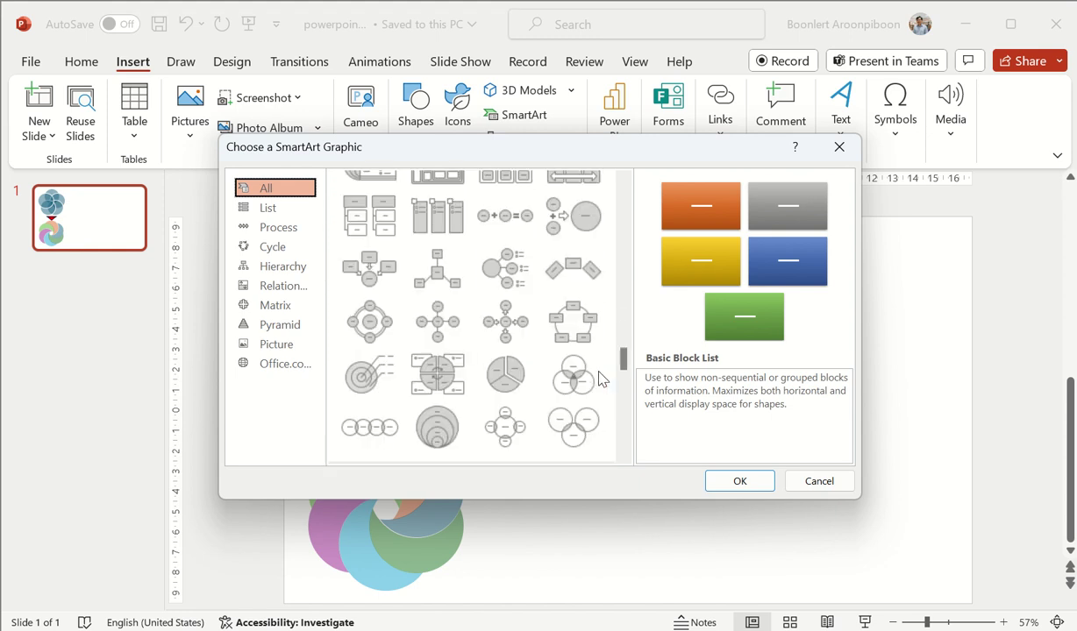
pyautogui.click(570, 388)
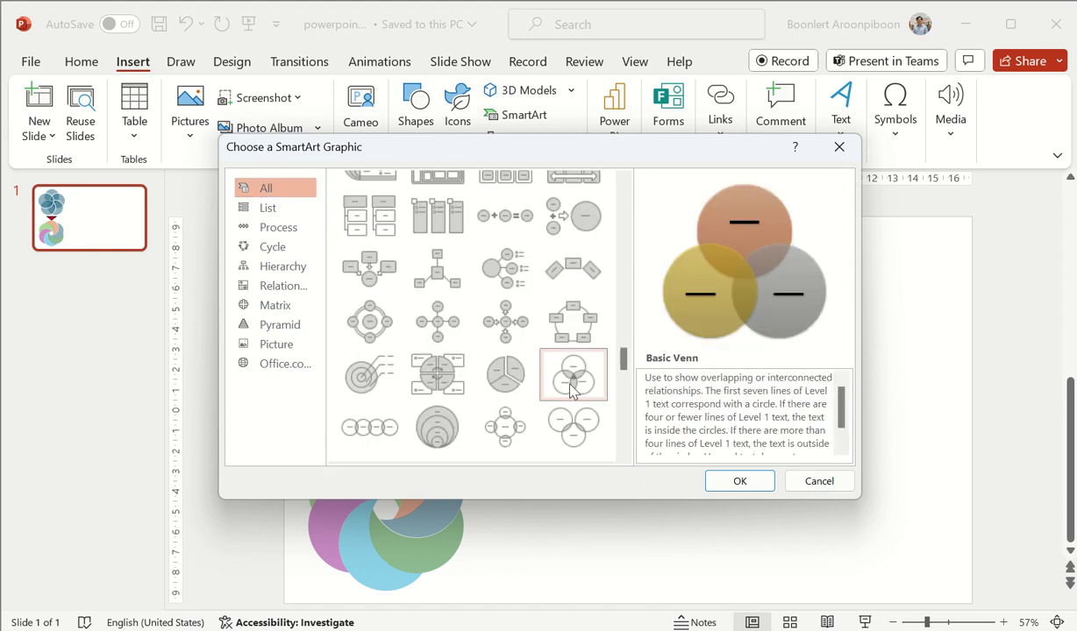
# Insert the Basic Venn graphic and clear its three placeholder text lines.
pyautogui.click(739, 482)
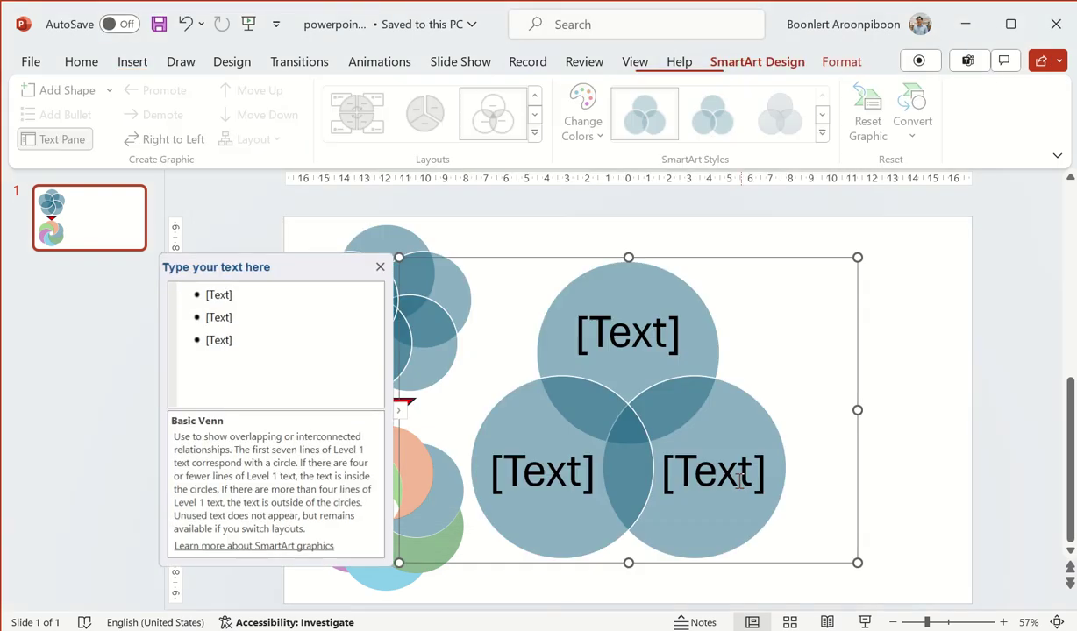
pyautogui.click(246, 295)
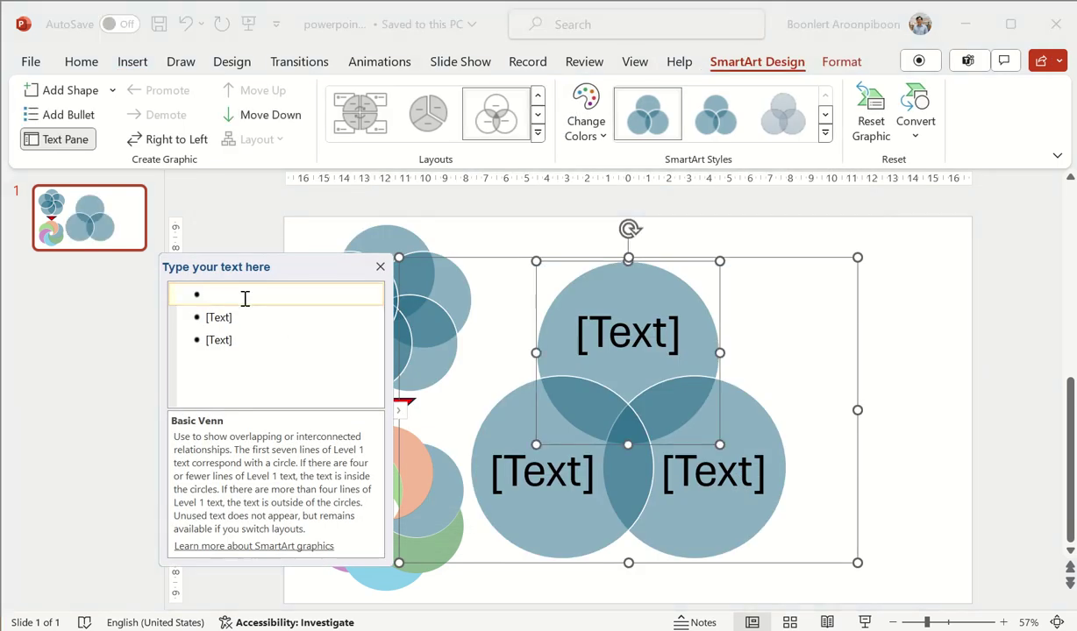
pyautogui.click(240, 317)
pyautogui.click(239, 340)
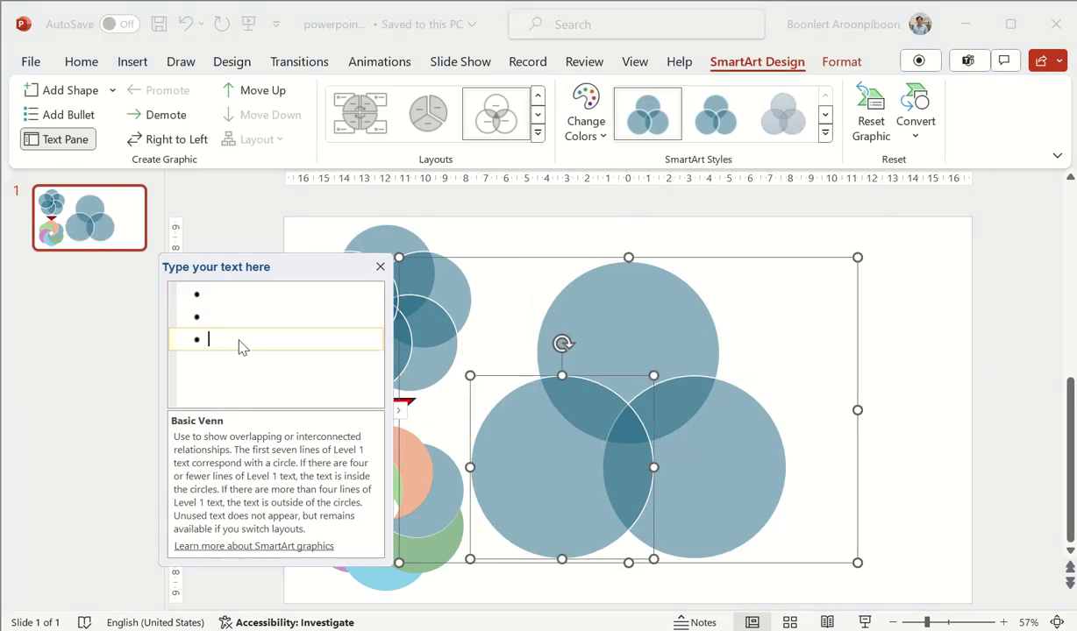
# Add blank bullets until the Venn has seven overlapping circles.
pyautogui.press('Return')
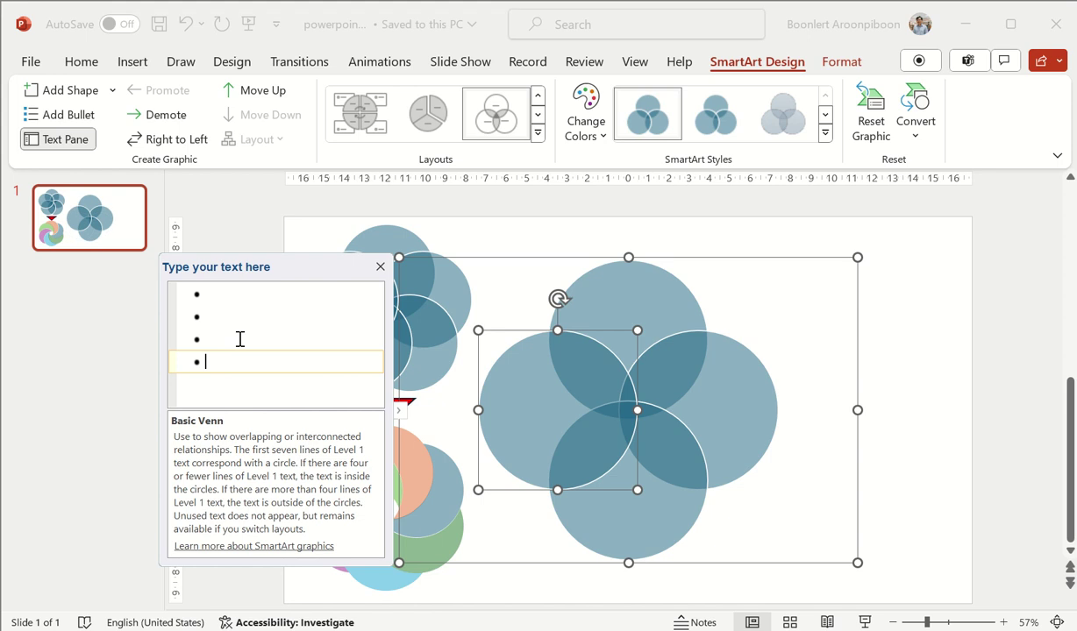
pyautogui.press('Return')
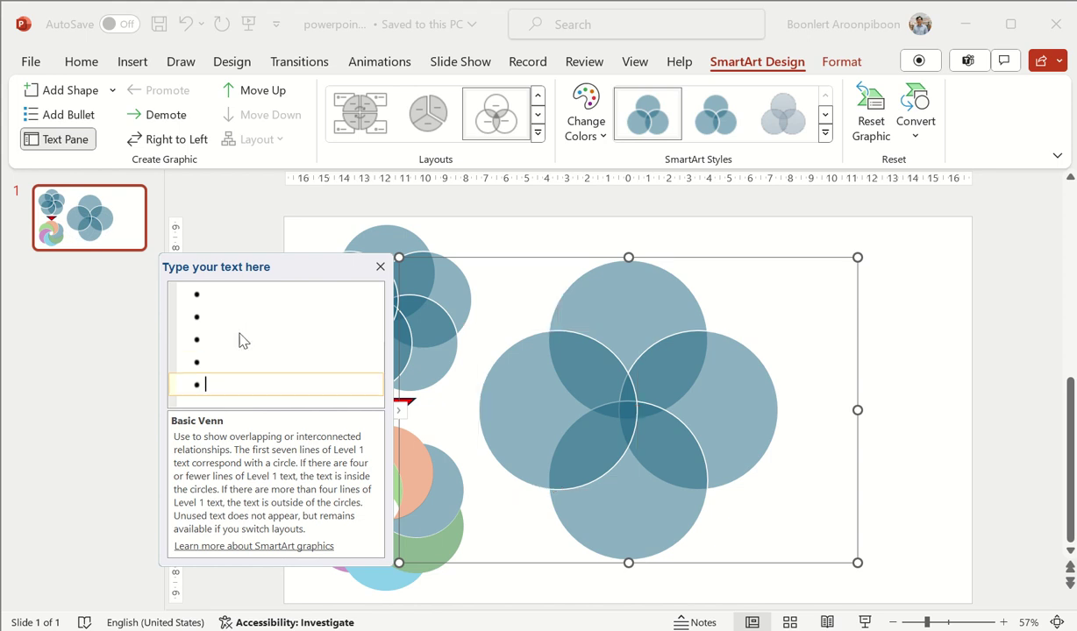
pyautogui.press('Return')
pyautogui.press('Return')
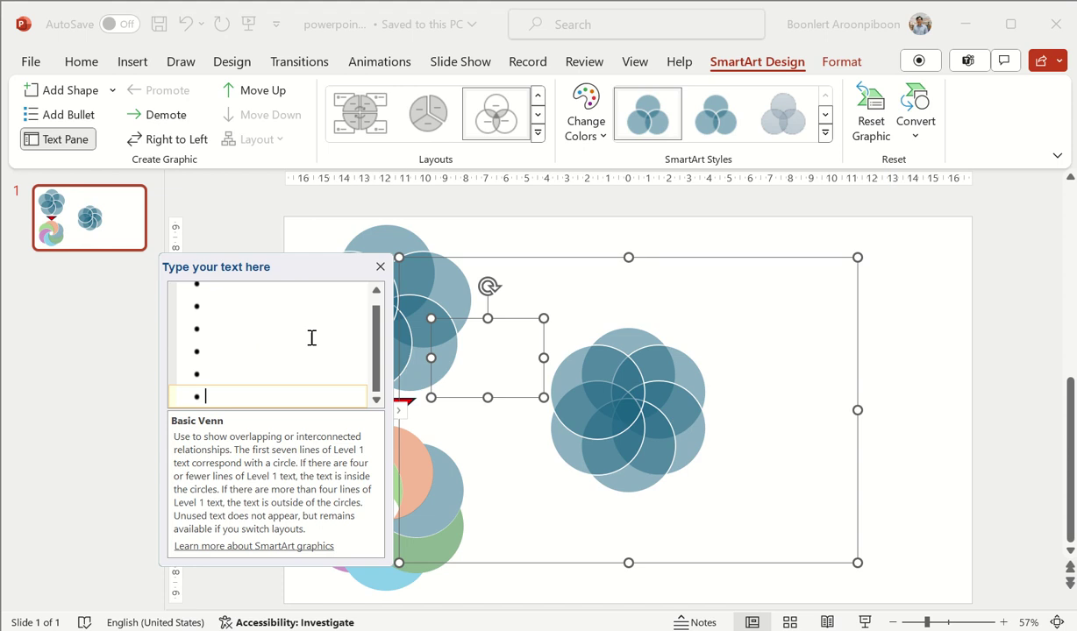
pyautogui.click(248, 328)
pyautogui.click(255, 306)
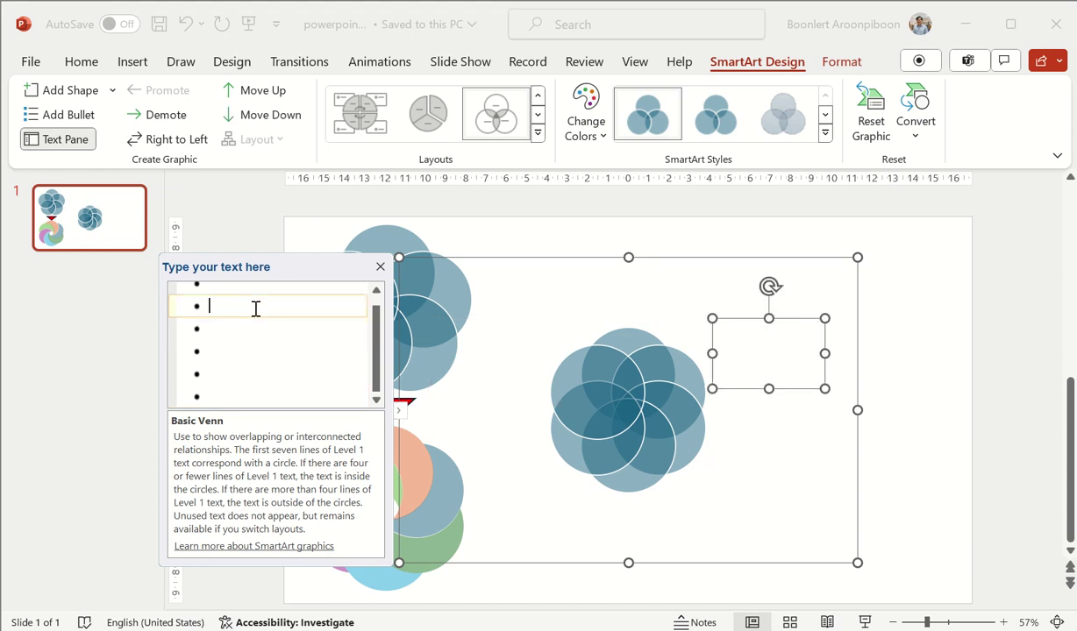
# Move the seven-circle Venn flower further to the right.
pyautogui.click(928, 407)
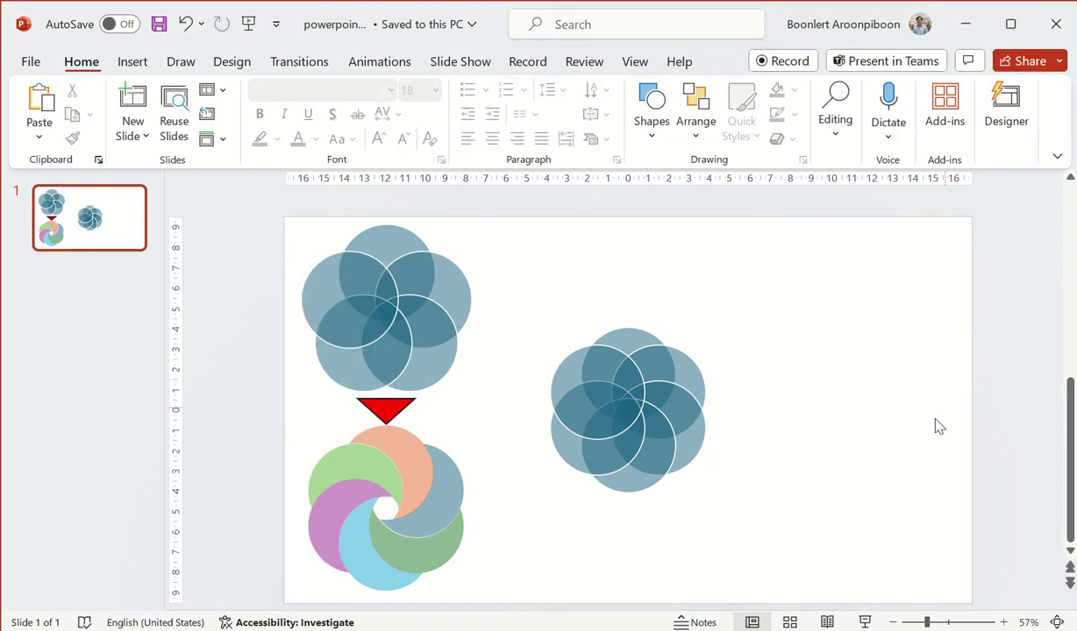
pyautogui.click(693, 407)
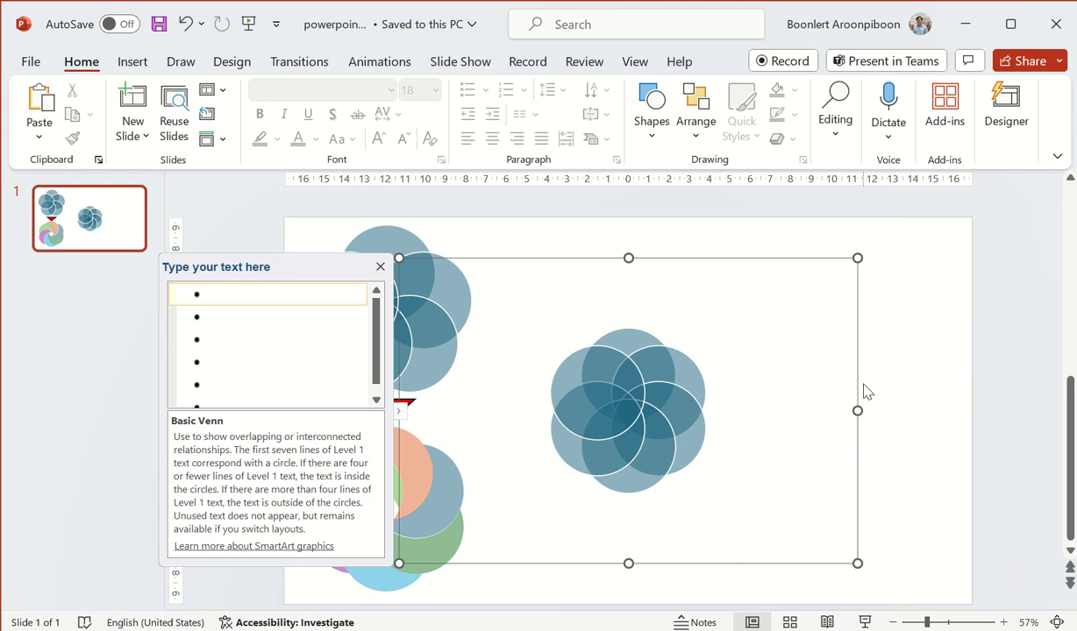
pyautogui.moveTo(857, 397); pyautogui.dragTo(918, 373)
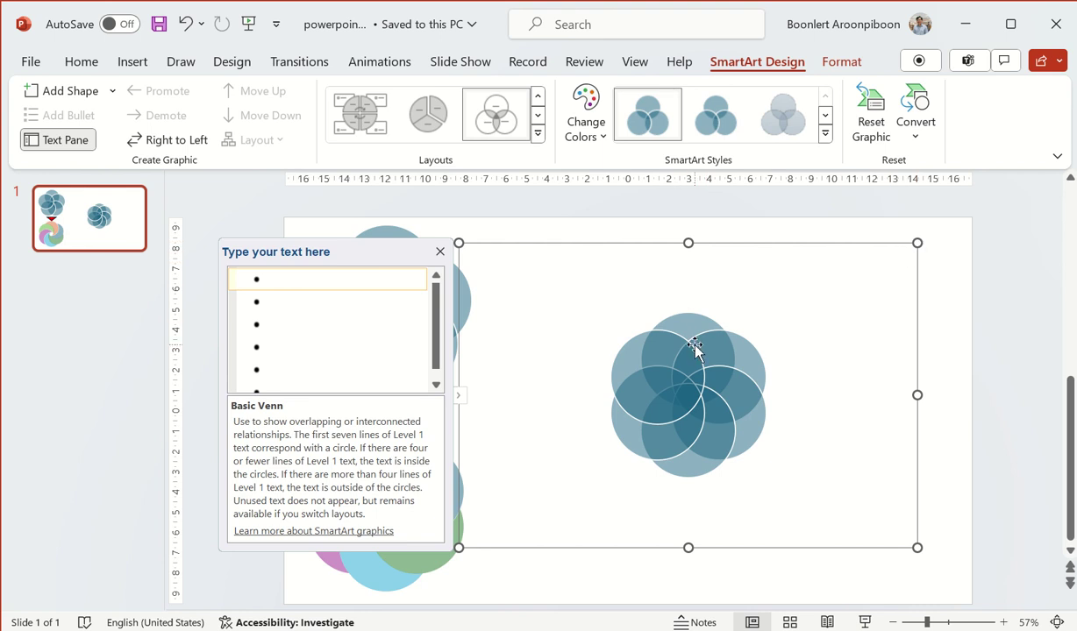
# Convert the Venn SmartArt into ordinary grouped shapes.
pyautogui.click(664, 322)
pyautogui.rightClick(663, 322)
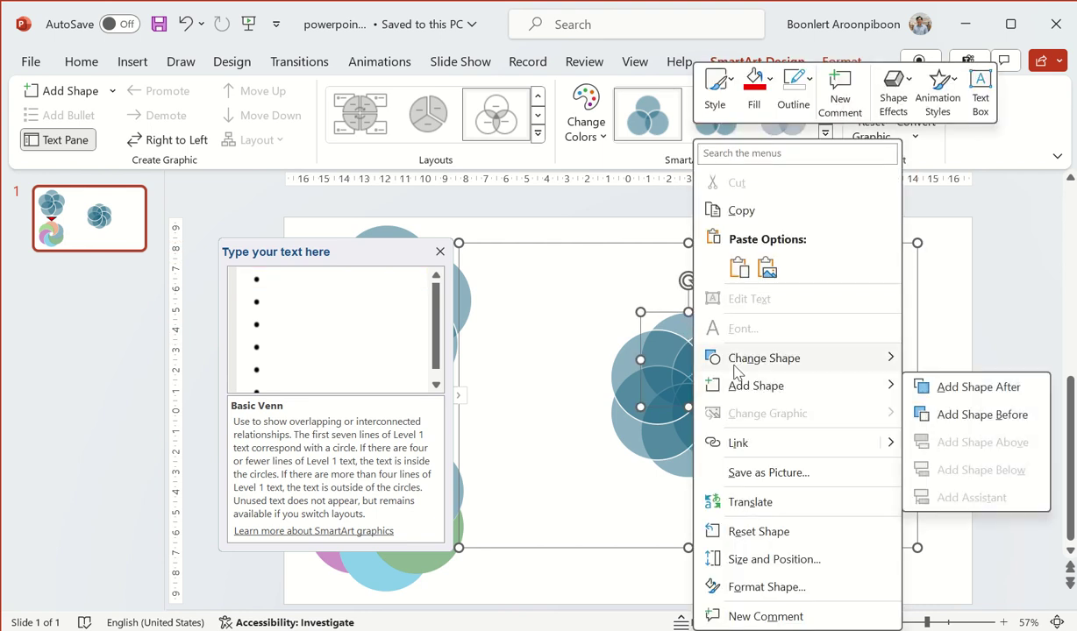
pyautogui.moveTo(756, 386)
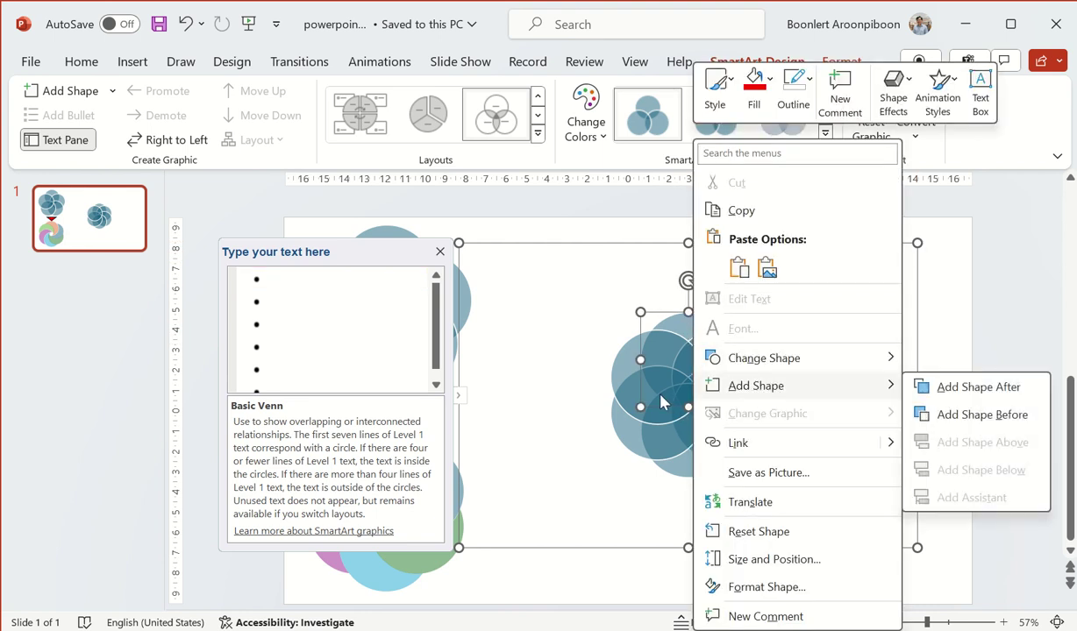
pyautogui.click(689, 251)
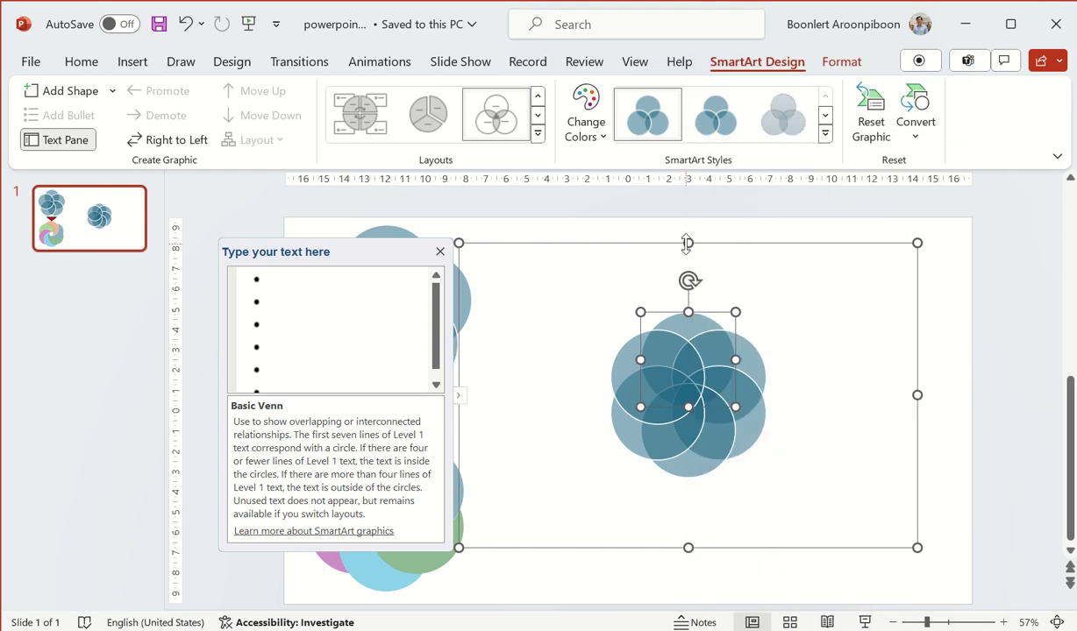
pyautogui.rightClick(688, 251)
pyautogui.moveTo(737, 296)
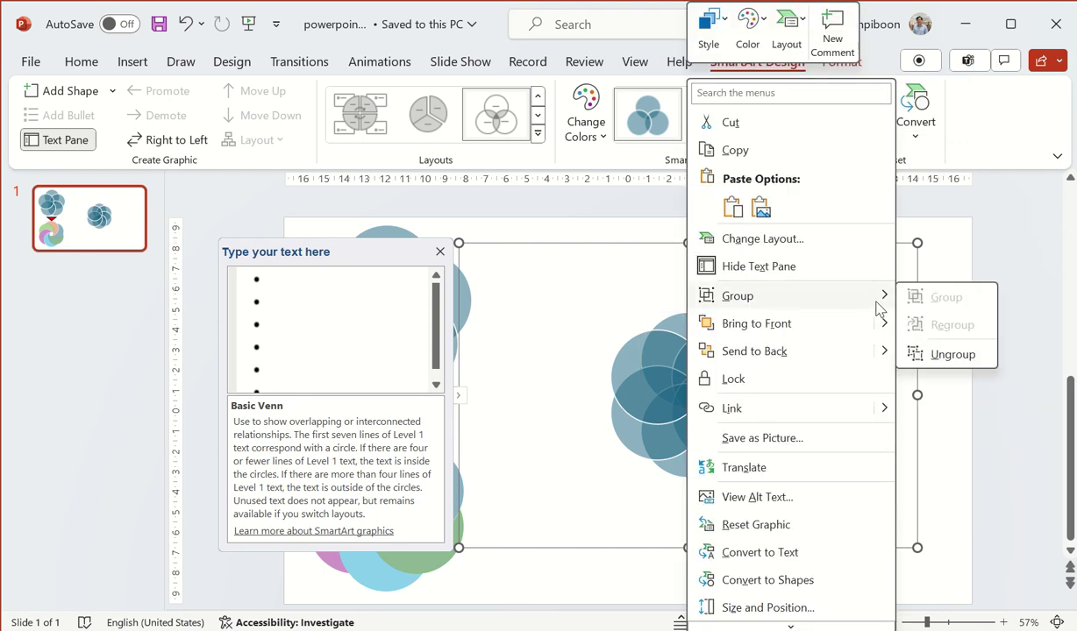
pyautogui.click(928, 353)
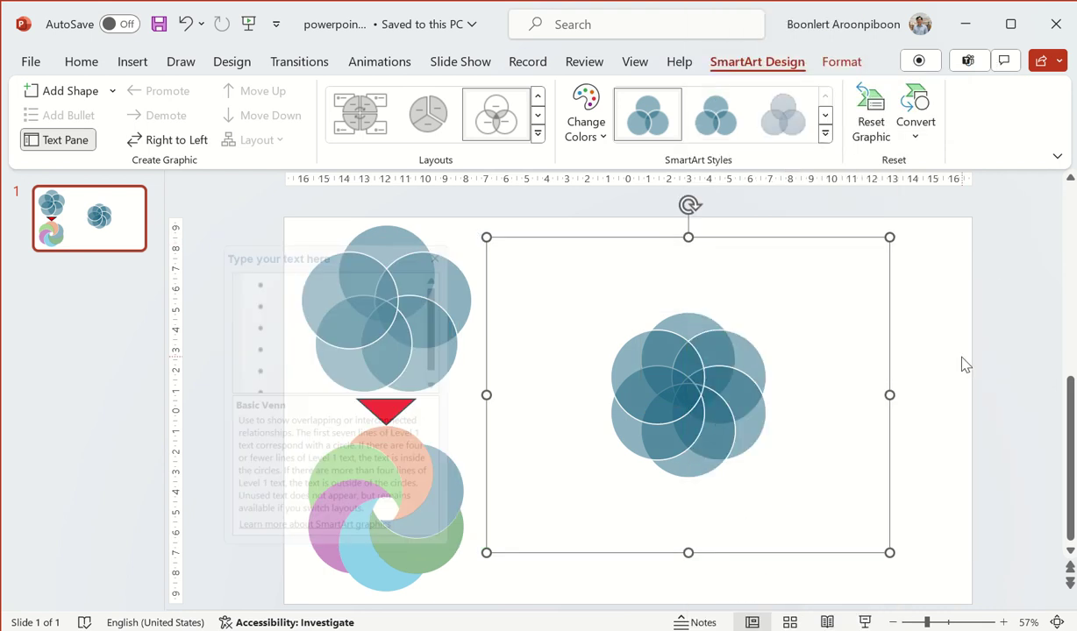
# Ungroup the converted Venn into separate circle shapes.
pyautogui.rightClick(685, 238)
pyautogui.moveTo(737, 360)
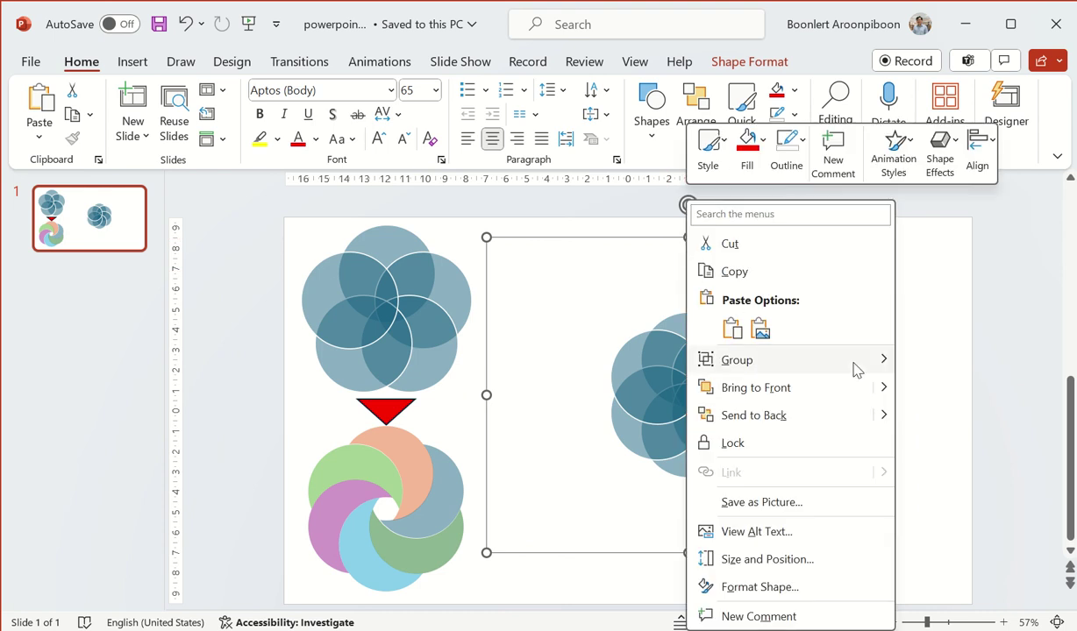
pyautogui.click(947, 419)
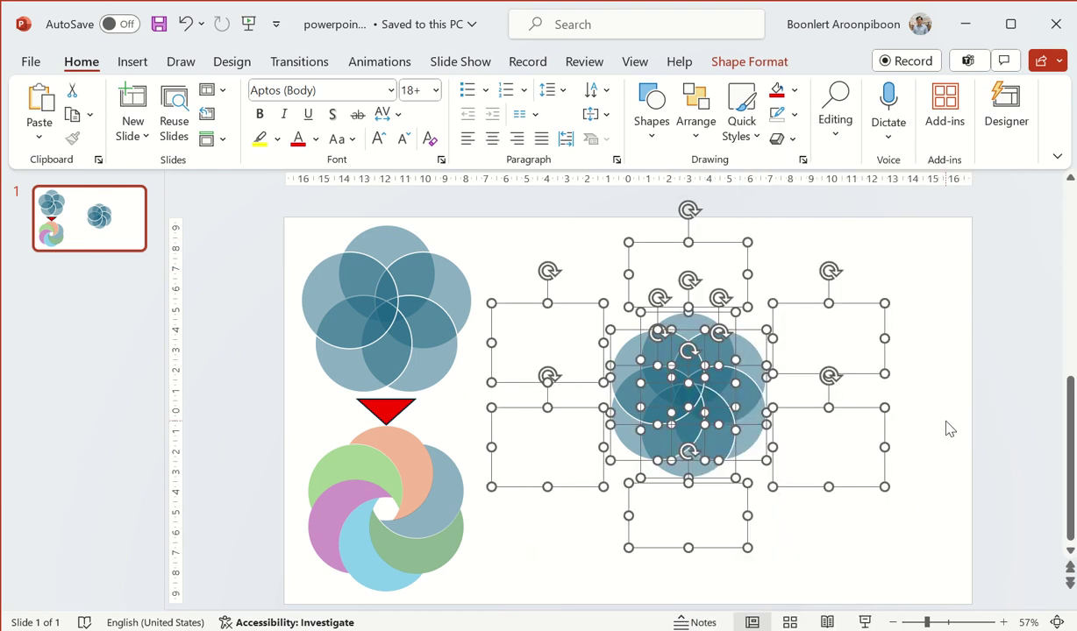
pyautogui.click(947, 429)
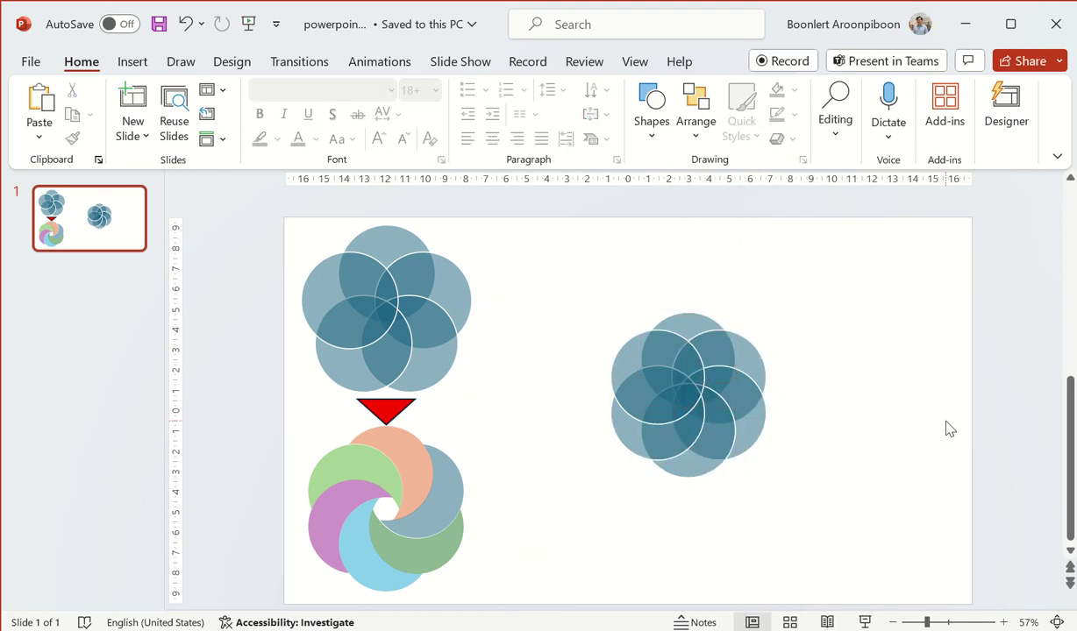
pyautogui.click(653, 245)
pyautogui.click(865, 330)
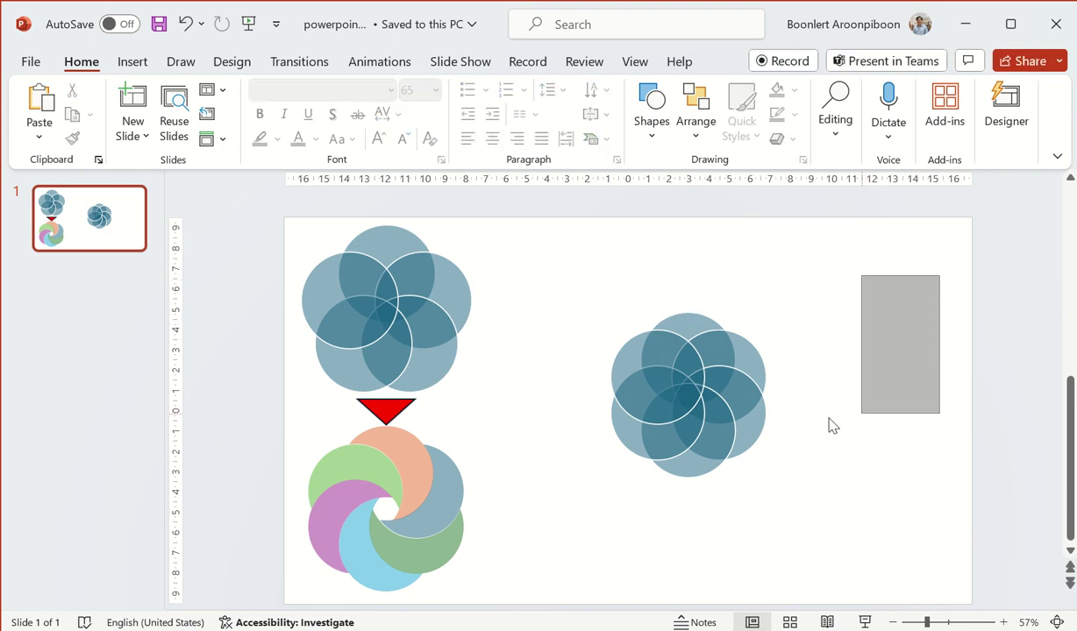
# Track down the hidden leftover empty boxes and SmartArt frame around the right flower.
pyautogui.moveTo(903, 263); pyautogui.dragTo(765, 449)
pyautogui.click(942, 483)
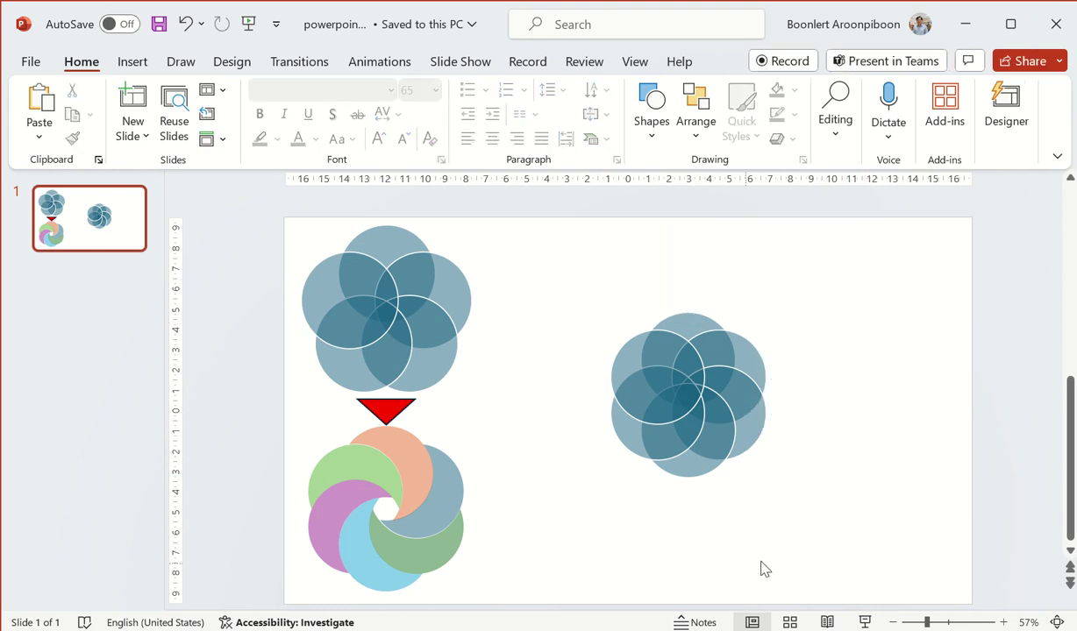
pyautogui.moveTo(968, 583); pyautogui.dragTo(700, 376)
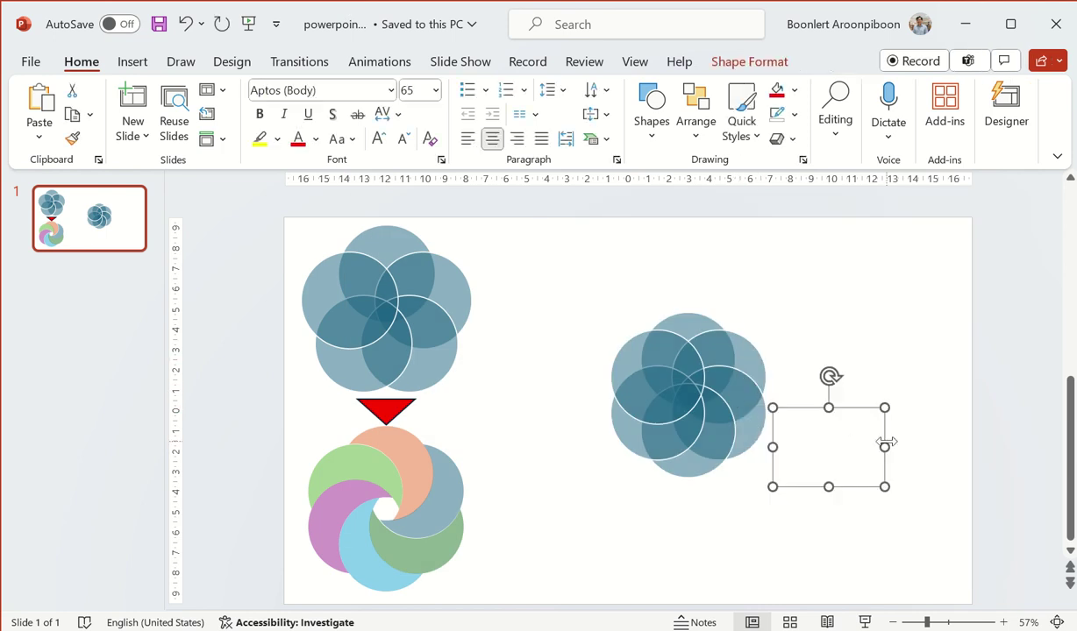
pyautogui.click(491, 536)
pyautogui.moveTo(482, 583); pyautogui.dragTo(832, 461)
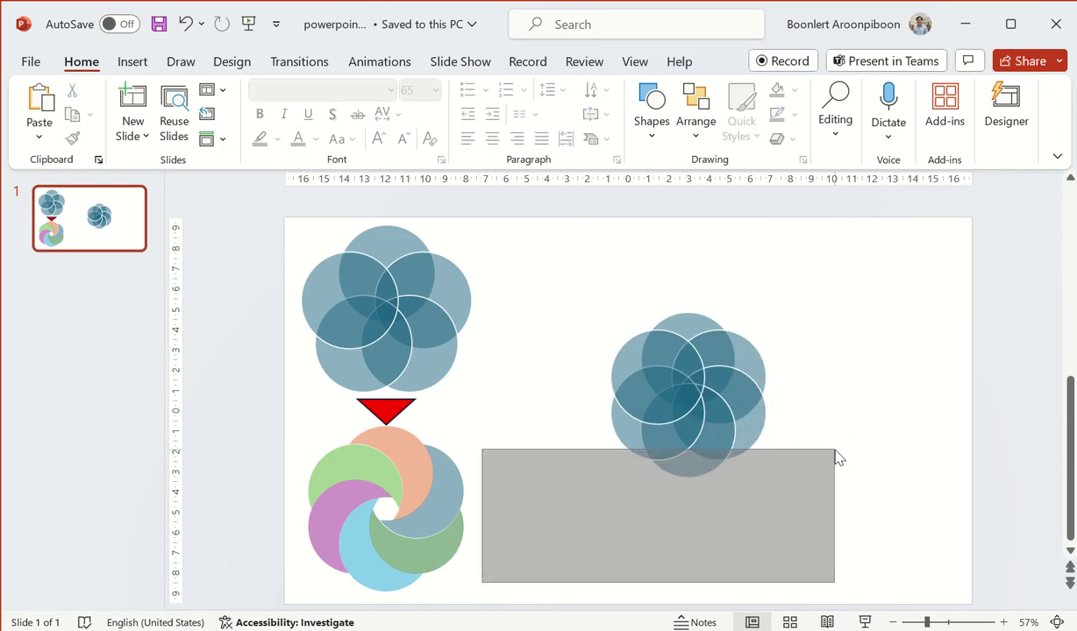
pyautogui.click(489, 307)
pyautogui.click(471, 231)
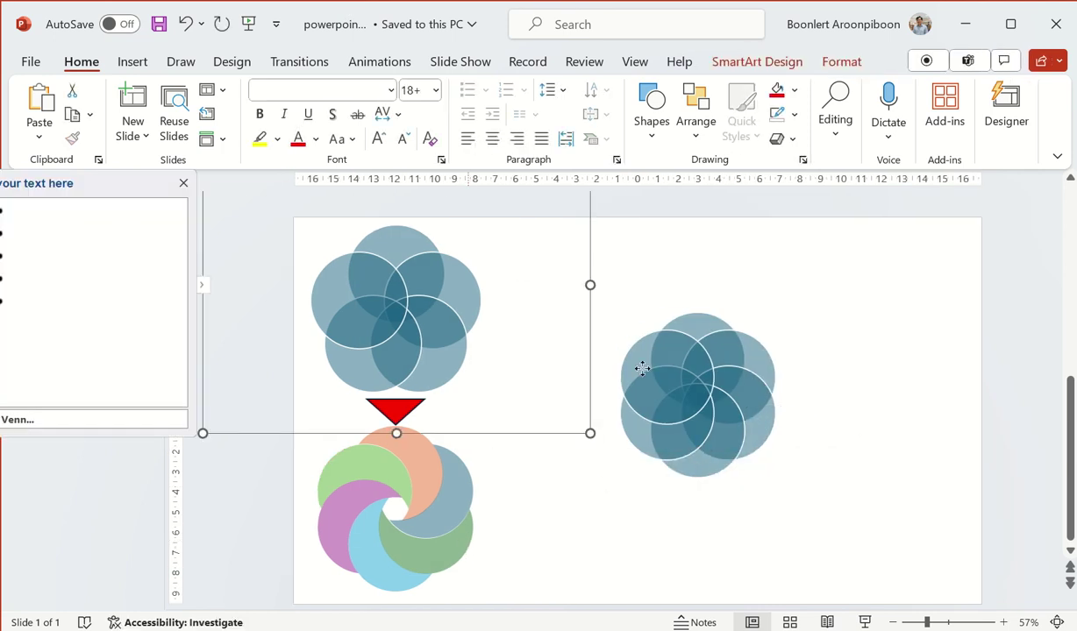
pyautogui.click(675, 271)
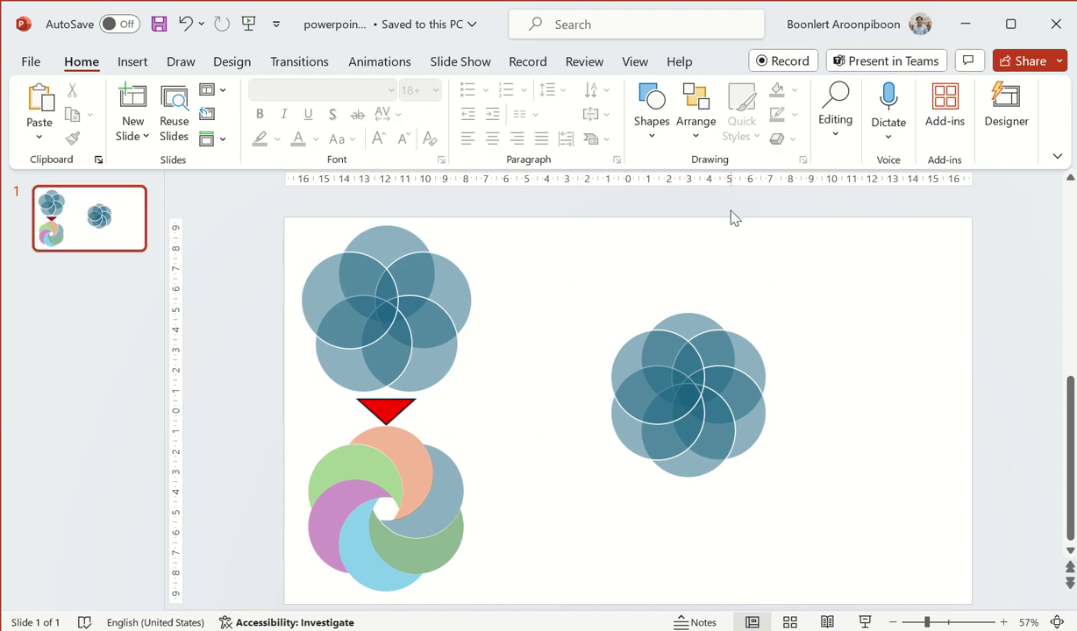
pyautogui.moveTo(733, 217)
pyautogui.mouseDown()
pyautogui.moveTo(447, 384)
pyautogui.moveTo(453, 436)
pyautogui.mouseUp()
pyautogui.click(912, 430)
pyautogui.click(574, 337)
# Clear all selections, then marquee-select every circle of the right-hand flower.
pyautogui.press('Tab')
pyautogui.press('Escape')
pyautogui.click(574, 340)
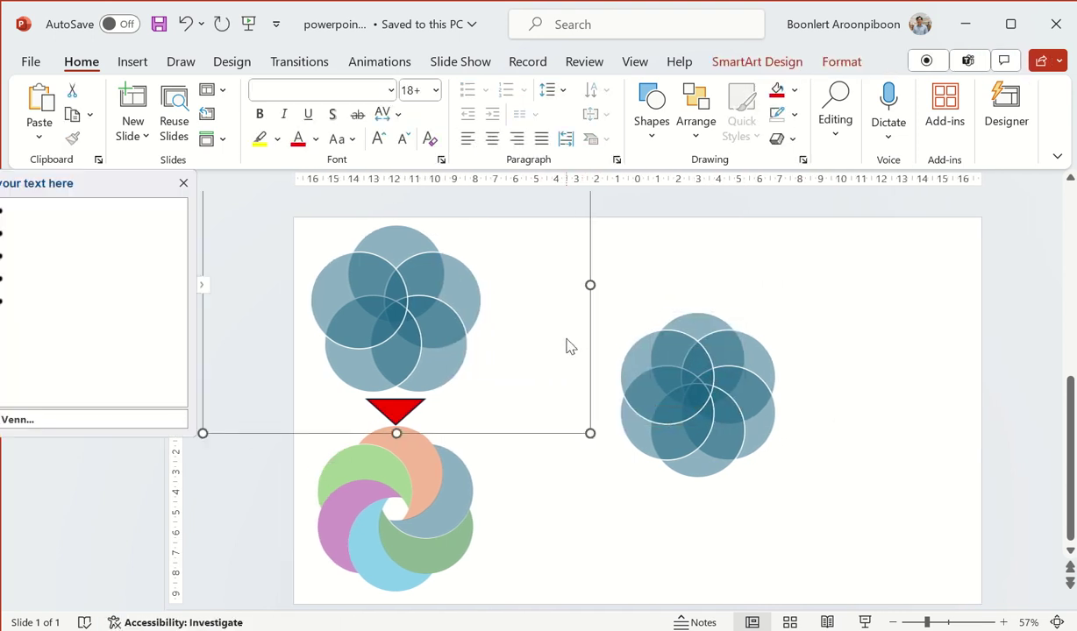
pyautogui.press('Tab')
pyautogui.press('Escape')
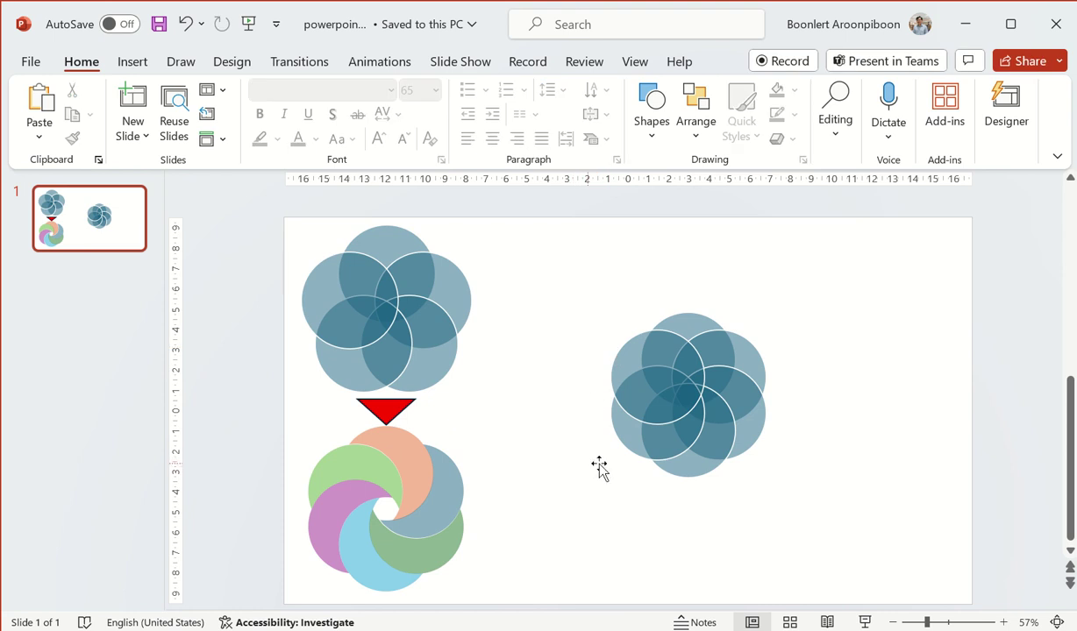
pyautogui.click(592, 467)
pyautogui.press('Escape')
pyautogui.moveTo(805, 266); pyautogui.dragTo(519, 524)
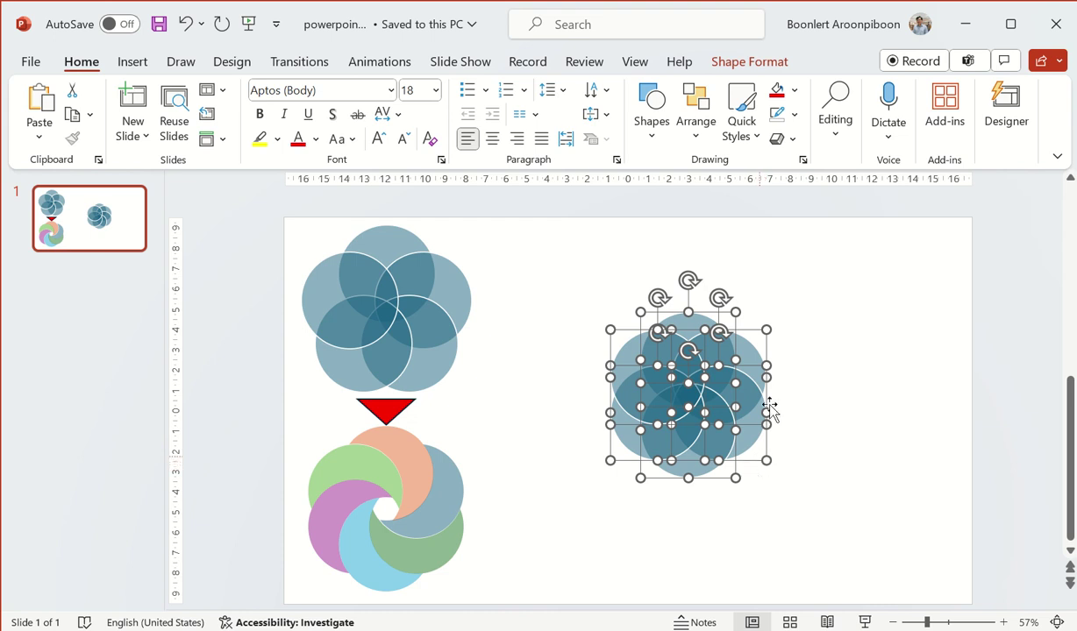
# Apply Shape Format > Merge Shapes > Fragment to the selected circles.
pyautogui.click(726, 63)
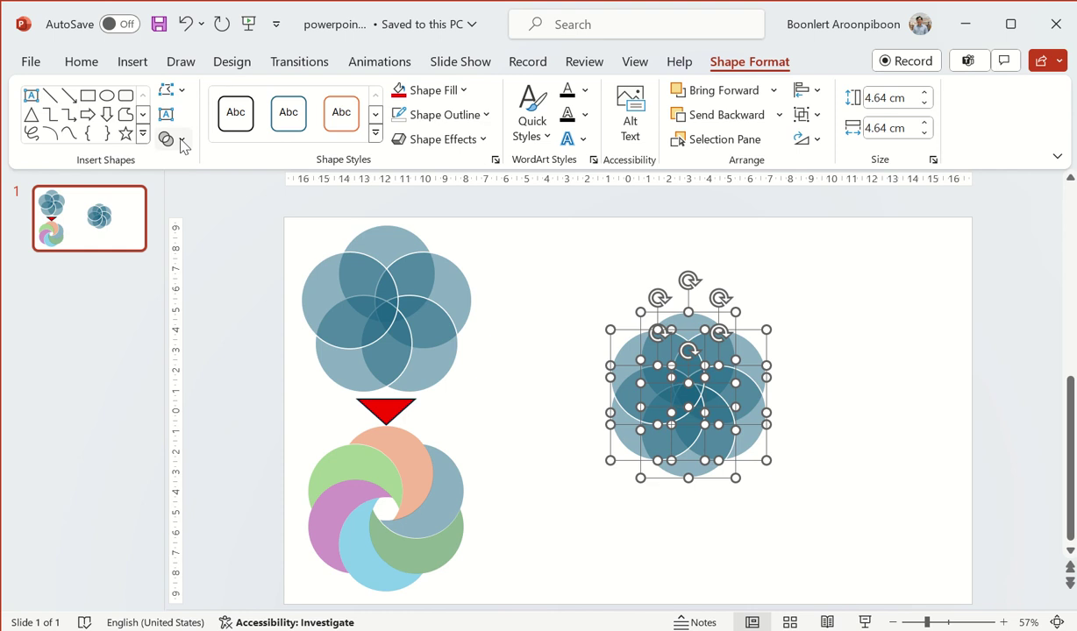
pyautogui.click(183, 140)
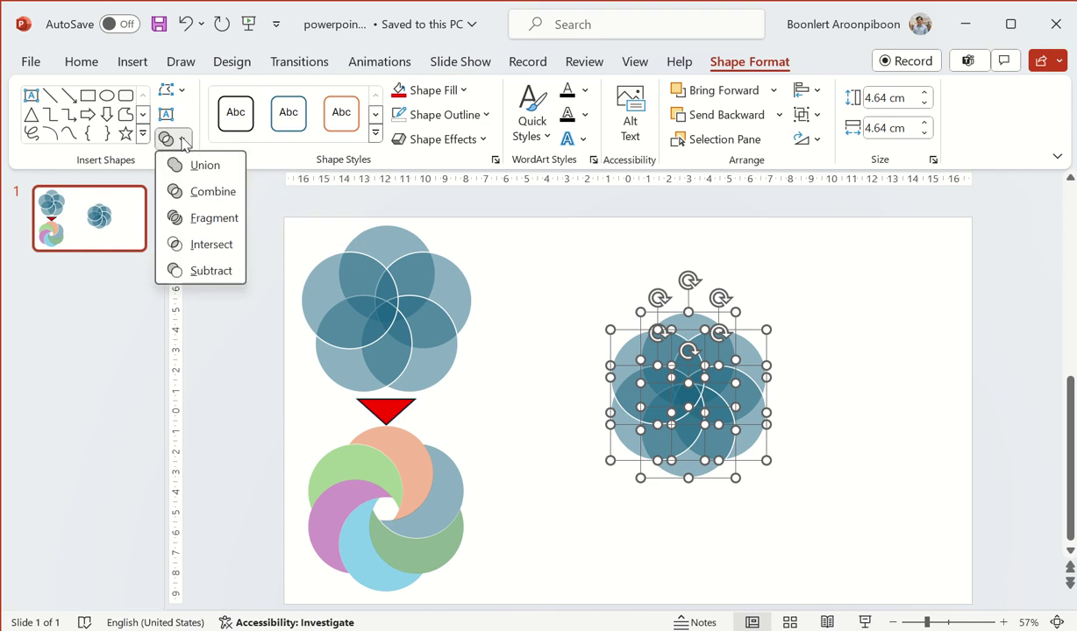
pyautogui.click(215, 219)
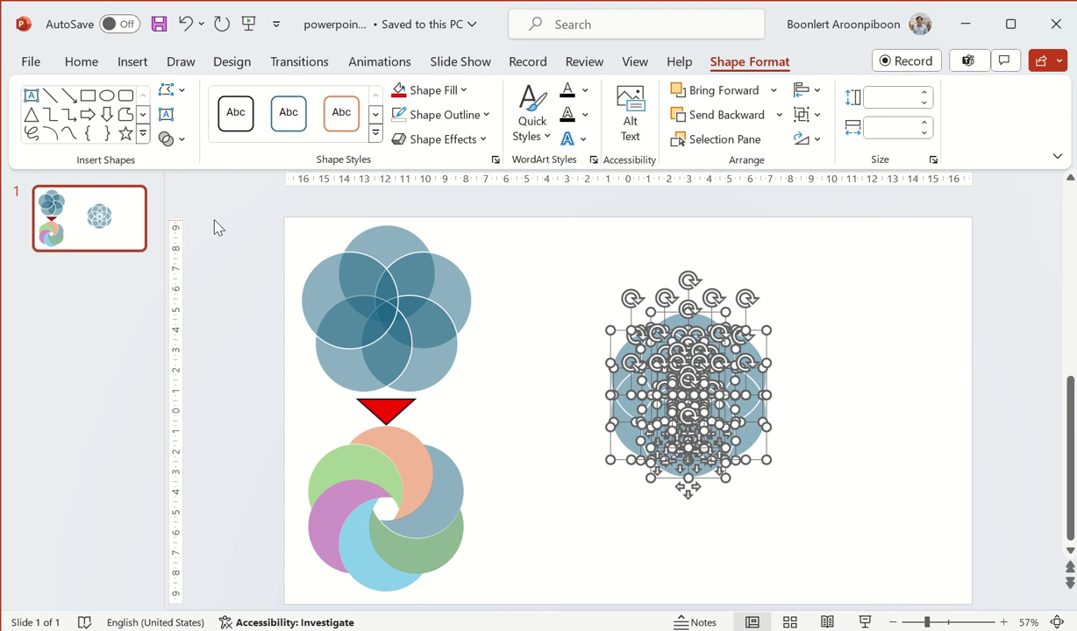
pyautogui.click(846, 351)
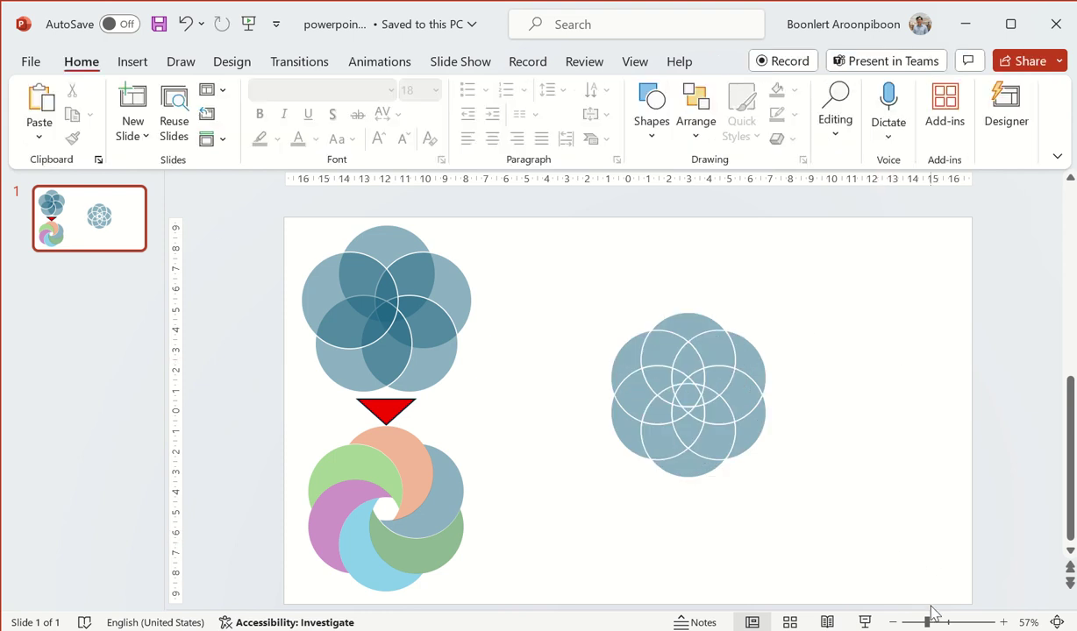
# Zoom in on the right flower and delete its central fragment.
pyautogui.moveTo(938, 624); pyautogui.dragTo(945, 622)
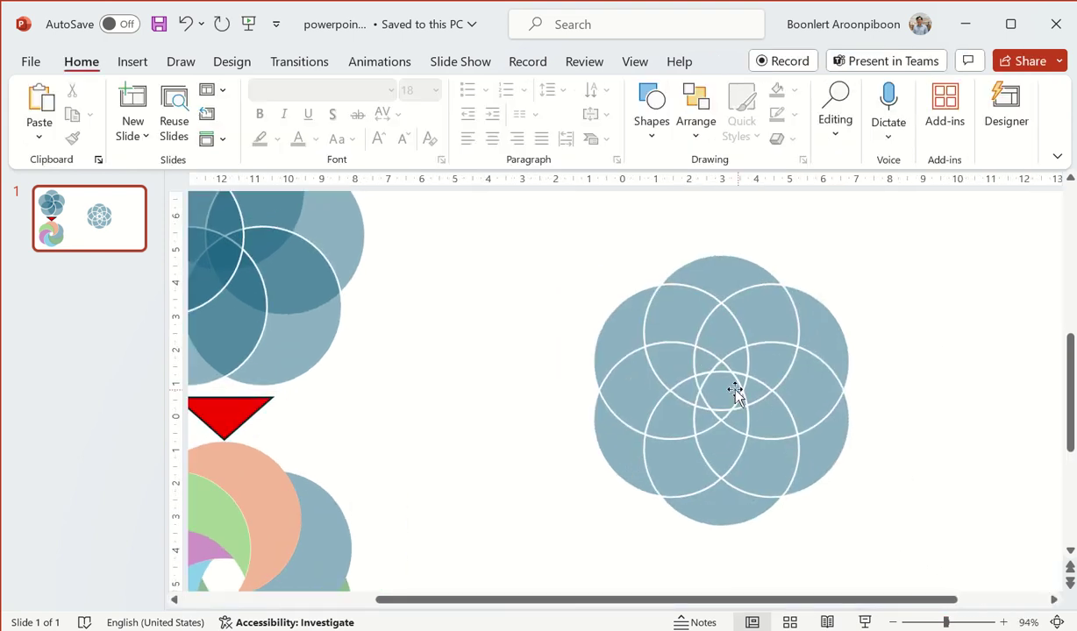
pyautogui.click(715, 394)
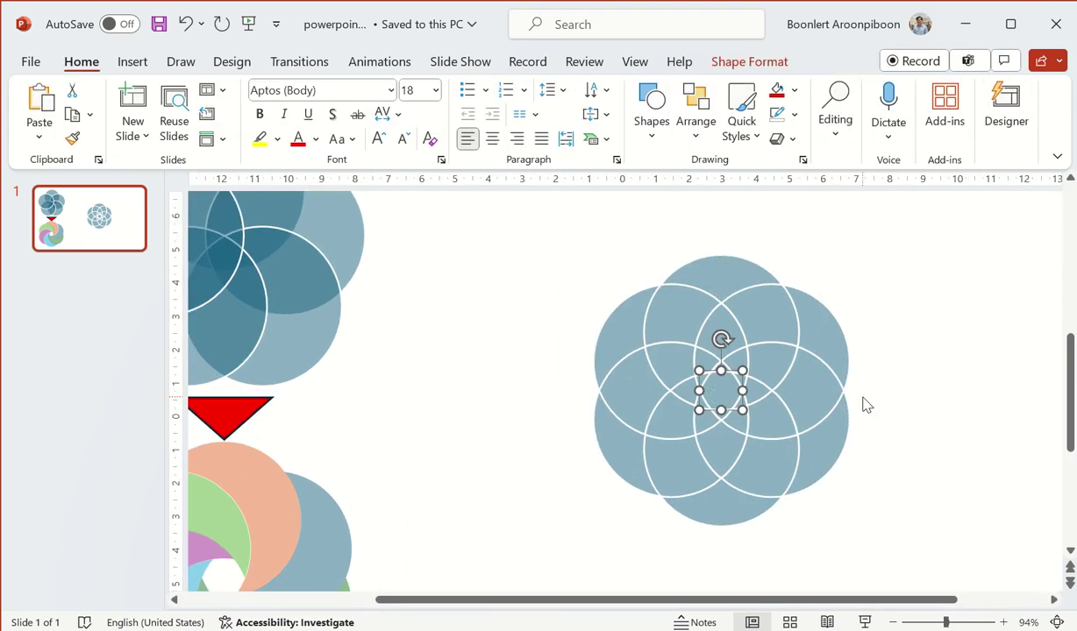
pyautogui.press('Delete')
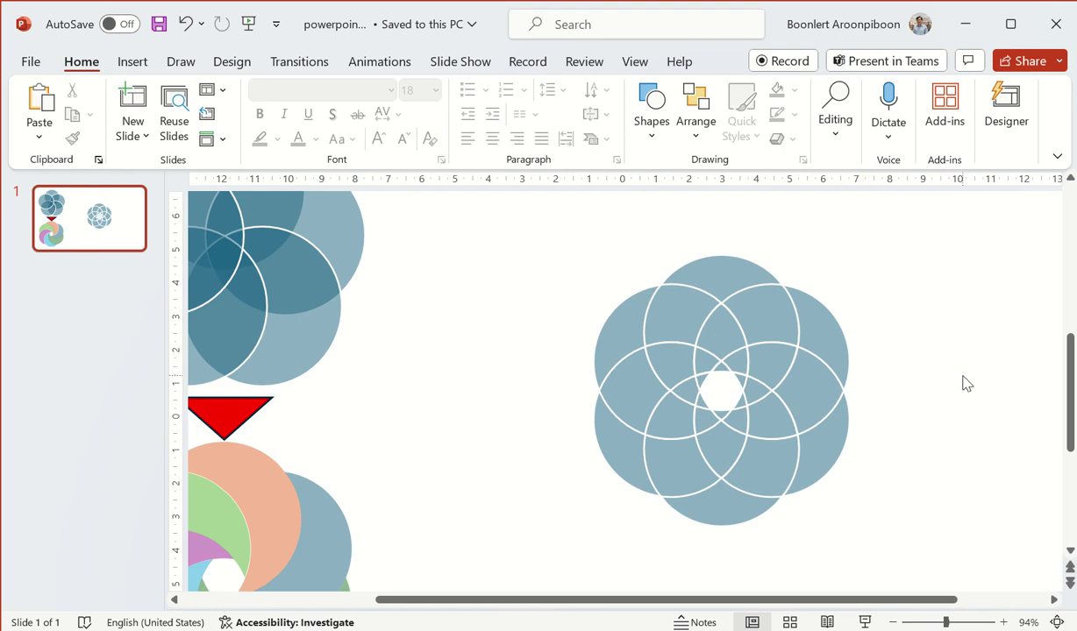
# Union four petal fragments into a pink crescent with no outline.
pyautogui.click(719, 364)
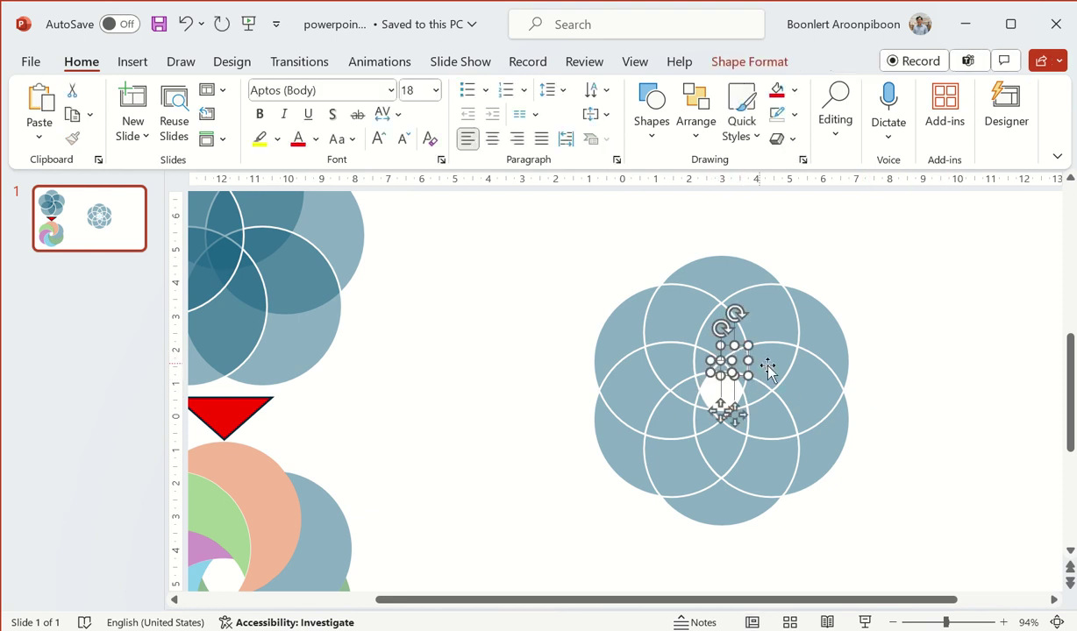
pyautogui.keyDown('shift'); pyautogui.click(771, 368); pyautogui.keyUp('shift')
pyautogui.keyDown('shift'); pyautogui.click(802, 391); pyautogui.keyUp('shift')
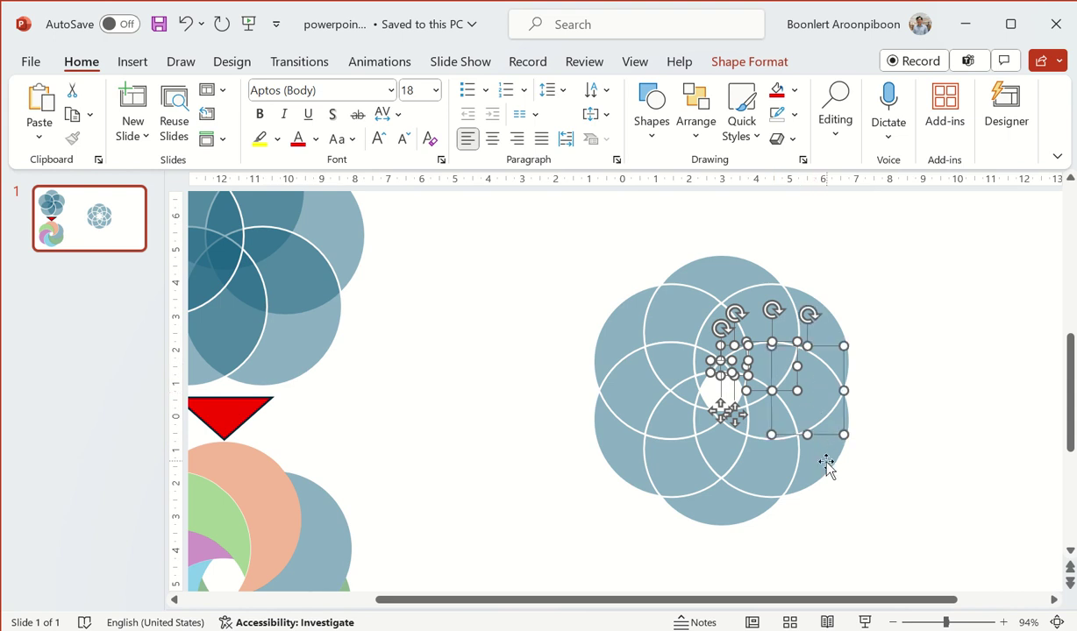
pyautogui.keyDown('shift'); pyautogui.click(826, 464); pyautogui.keyUp('shift')
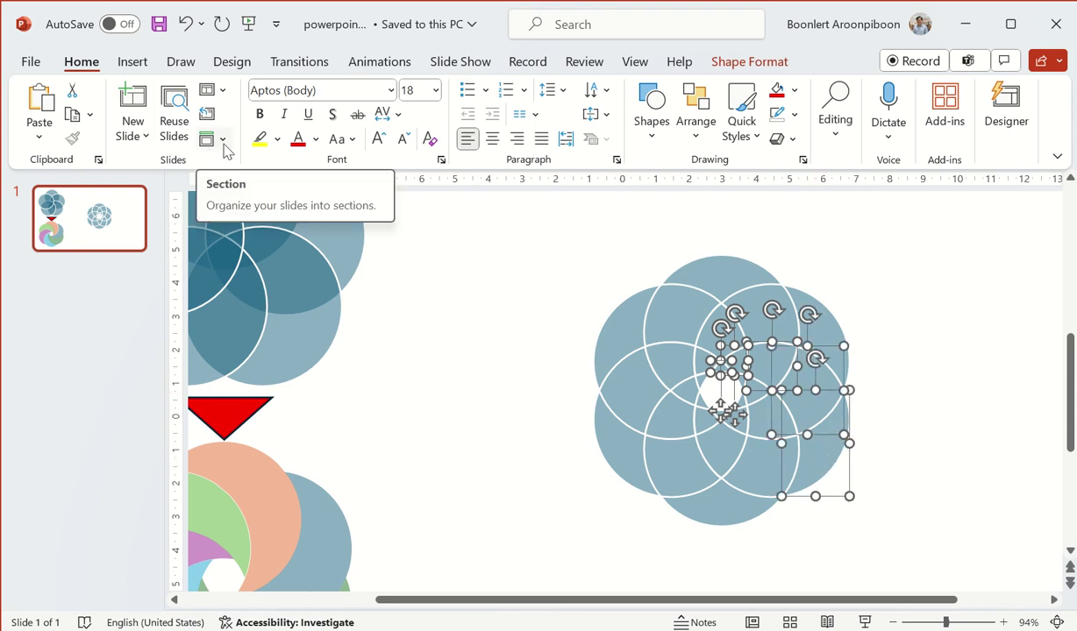
pyautogui.click(747, 61)
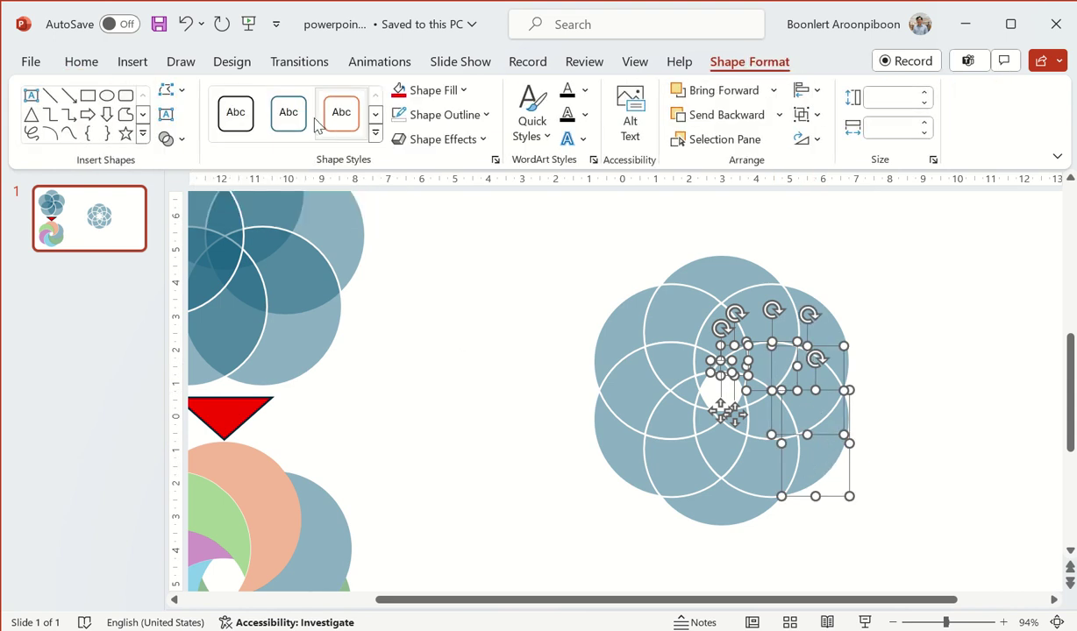
pyautogui.click(185, 143)
pyautogui.click(195, 164)
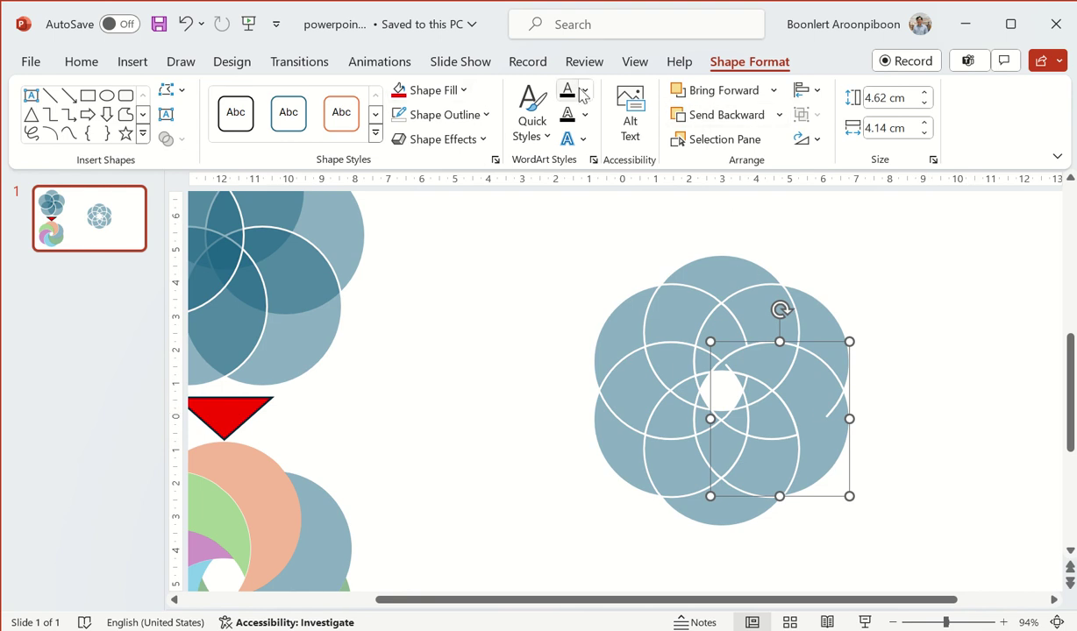
pyautogui.click(399, 91)
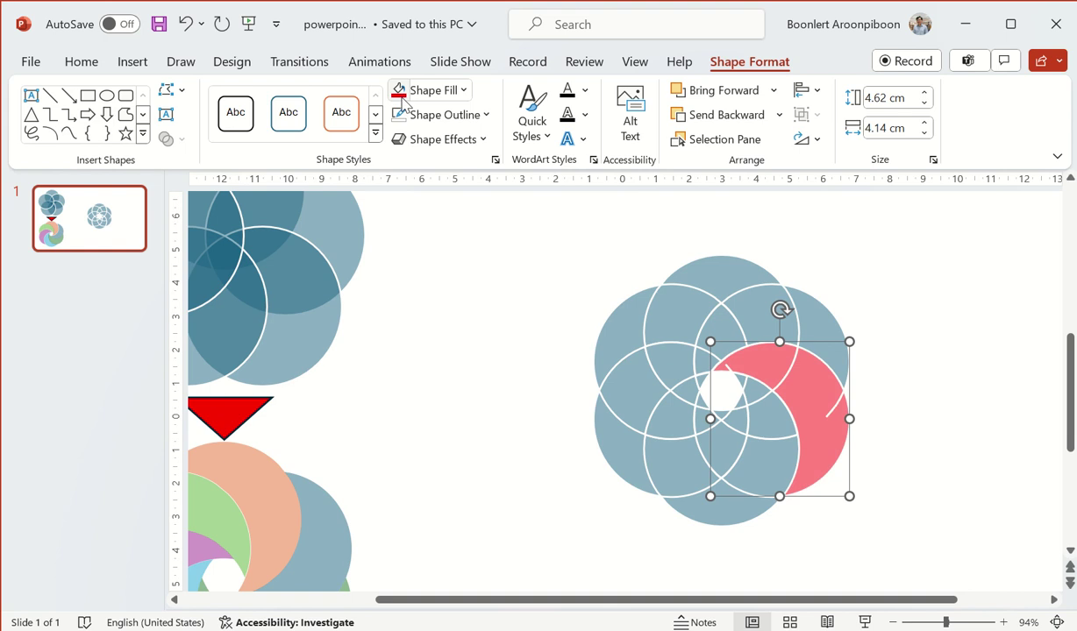
pyautogui.click(485, 115)
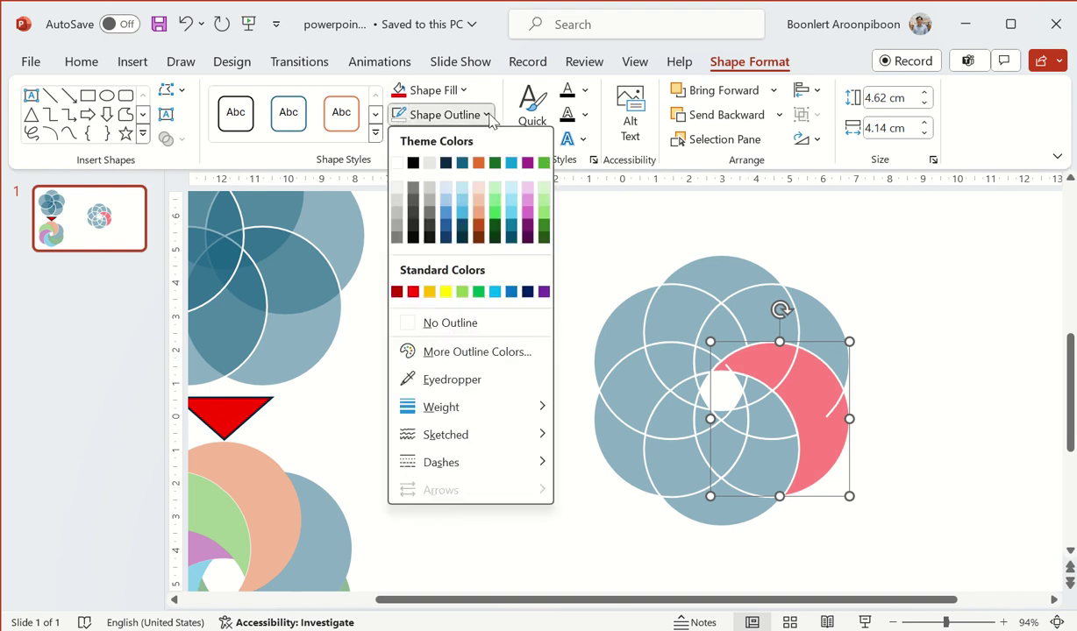
pyautogui.click(470, 330)
pyautogui.click(928, 367)
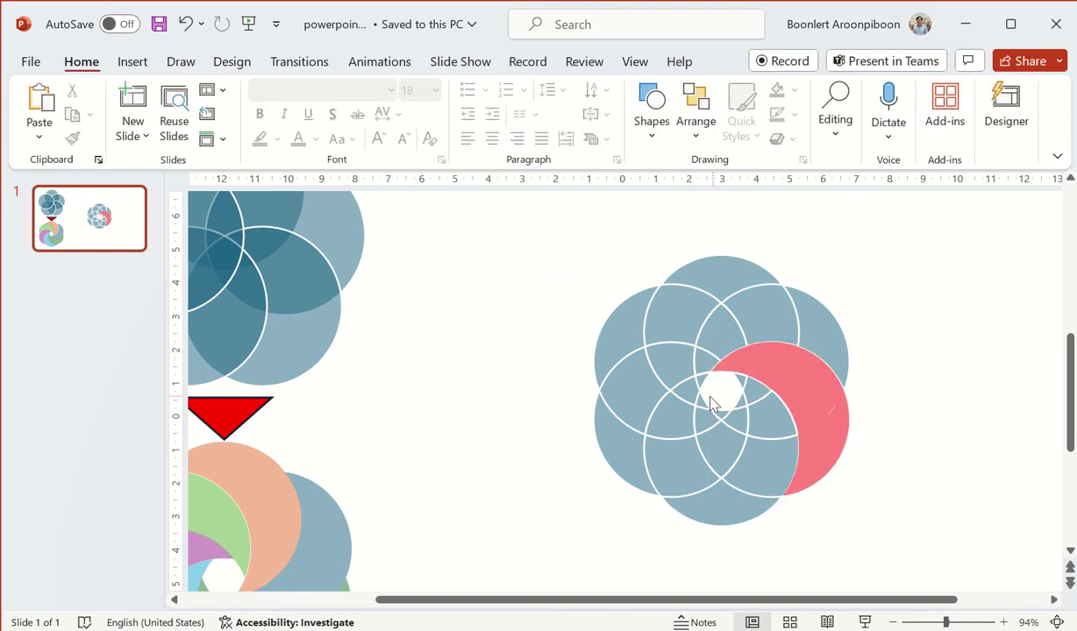
# Union five fragments around the top into a purple crescent with no outline.
pyautogui.click(699, 381)
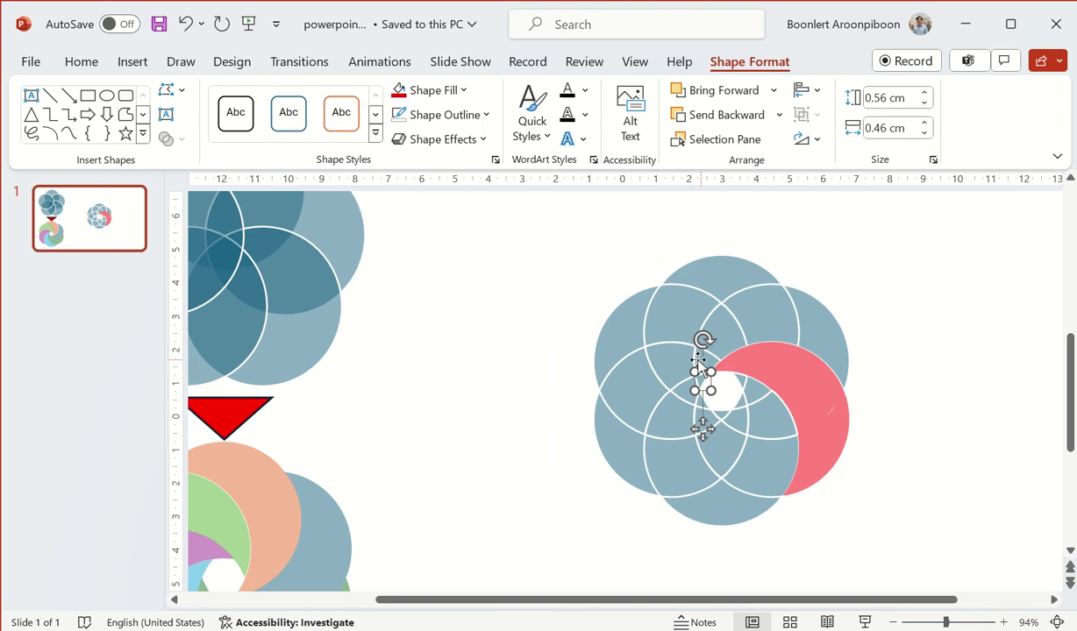
pyautogui.keyDown('shift'); pyautogui.click(709, 346); pyautogui.keyUp('shift')
pyautogui.keyDown('shift'); pyautogui.click(732, 311); pyautogui.keyUp('shift')
pyautogui.keyDown('shift'); pyautogui.click(771, 316); pyautogui.keyUp('shift')
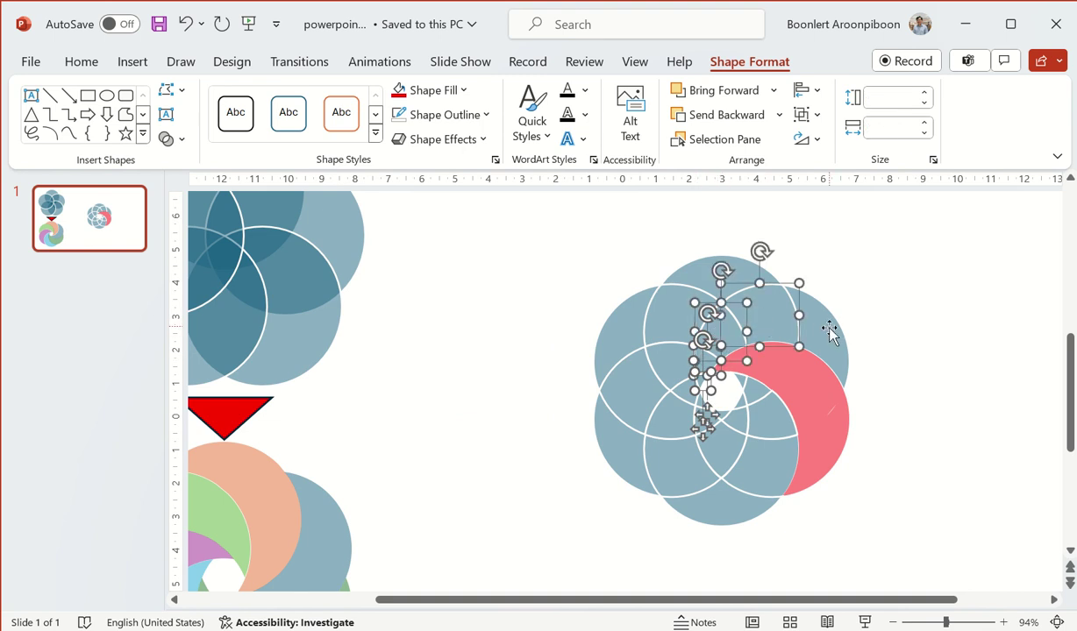
pyautogui.keyDown('shift'); pyautogui.click(815, 324); pyautogui.keyUp('shift')
pyautogui.click(168, 141)
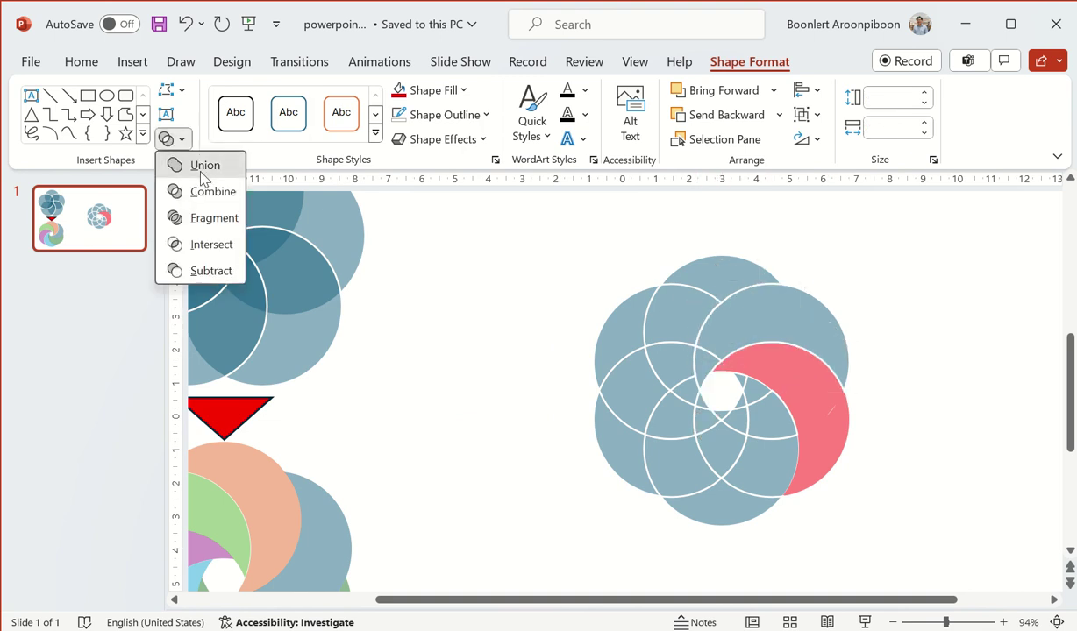
pyautogui.click(201, 168)
pyautogui.click(463, 91)
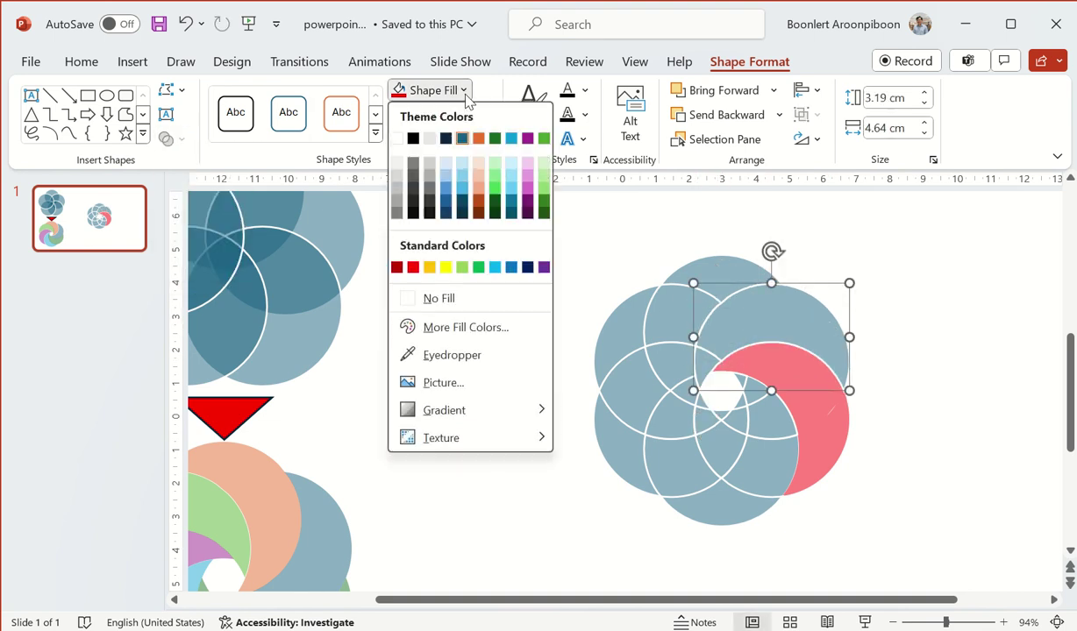
pyautogui.click(510, 137)
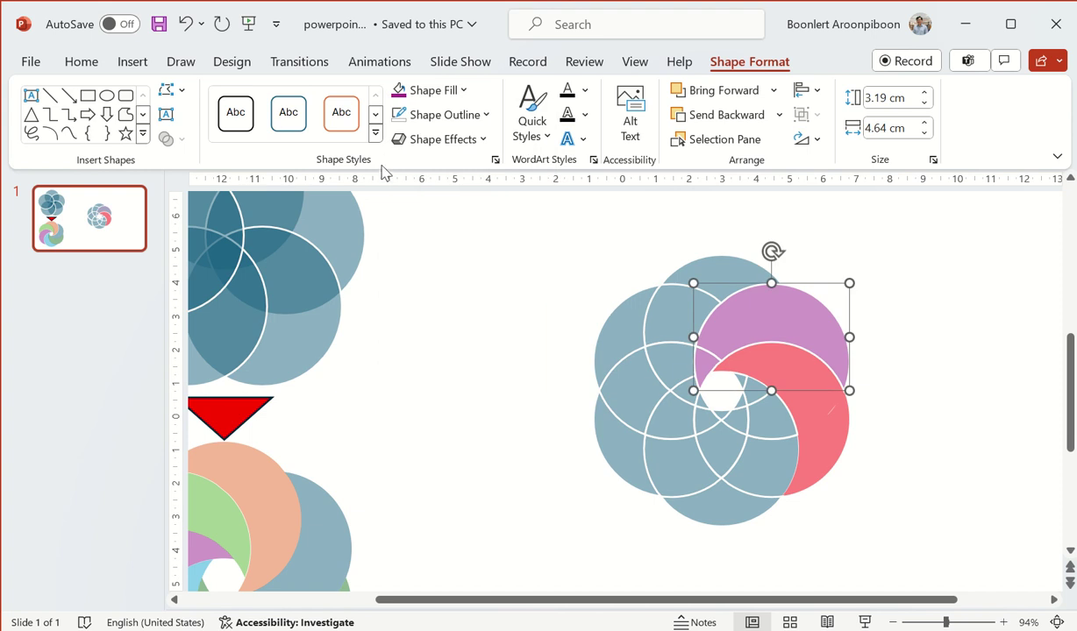
pyautogui.click(486, 115)
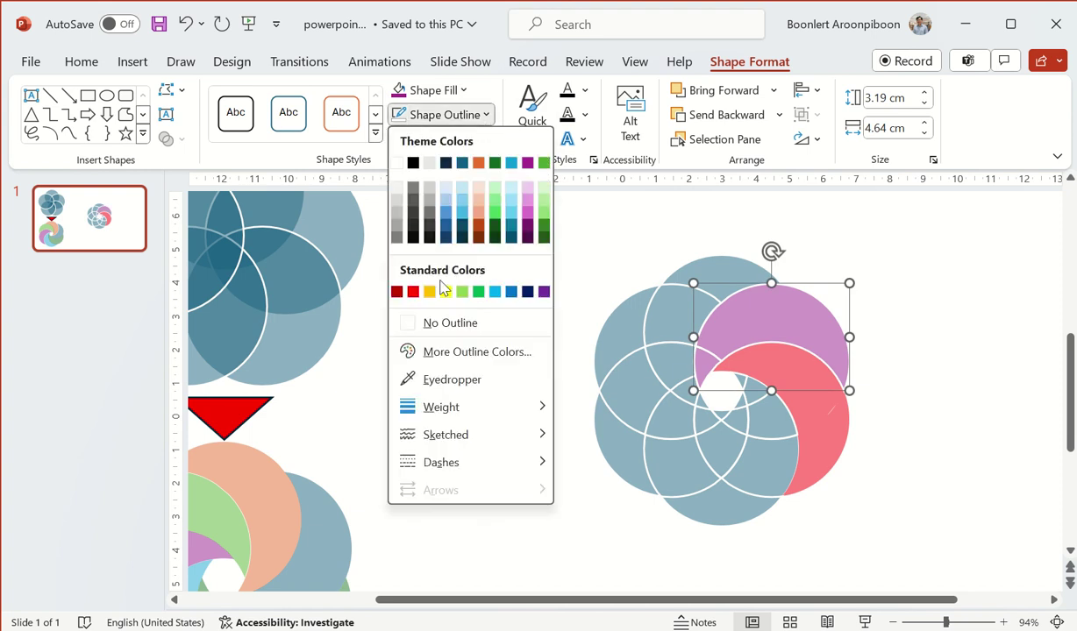
pyautogui.click(429, 323)
pyautogui.click(861, 377)
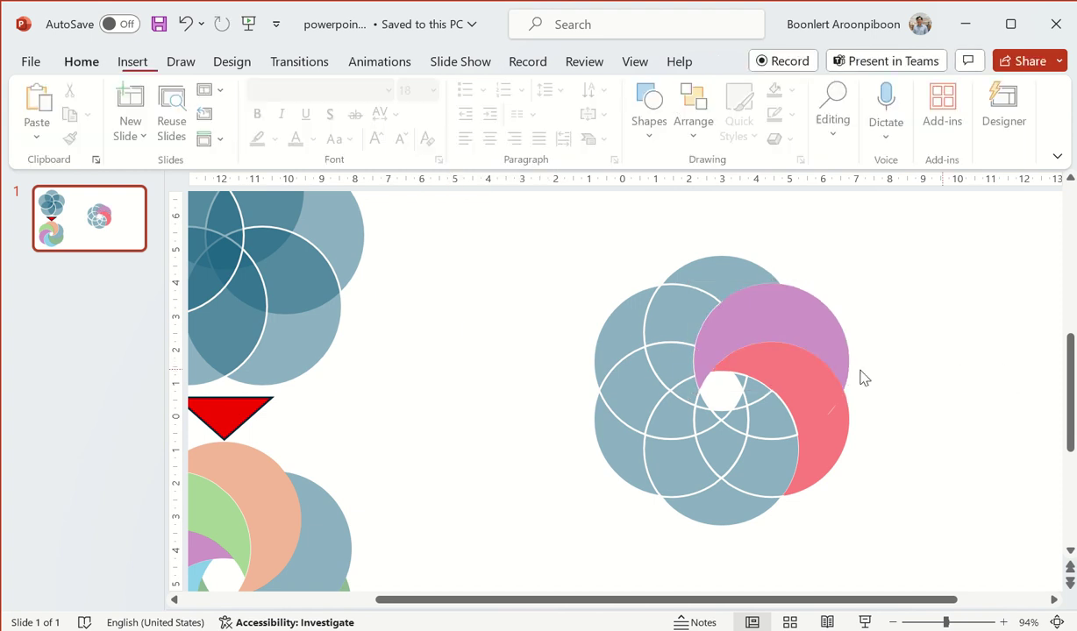
# Union the upper-left fragments into a crescent filled light blue.
pyautogui.click(698, 395)
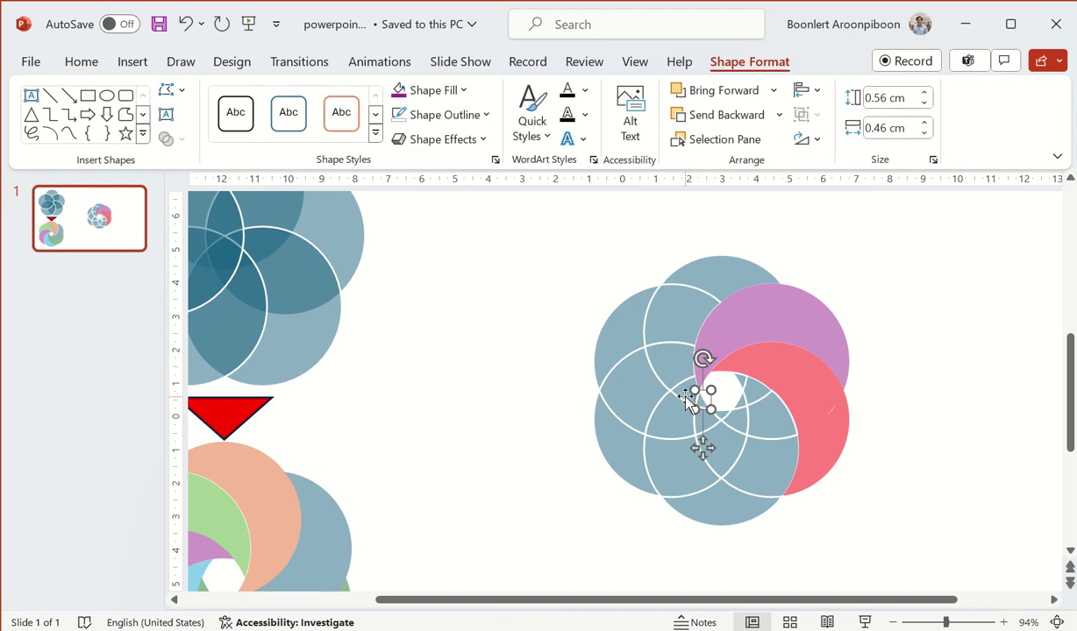
pyautogui.keyDown('shift'); pyautogui.click(688, 399); pyautogui.keyUp('shift')
pyautogui.keyDown('shift'); pyautogui.click(649, 350); pyautogui.keyUp('shift')
pyautogui.keyDown('shift'); pyautogui.click(651, 285); pyautogui.keyUp('shift')
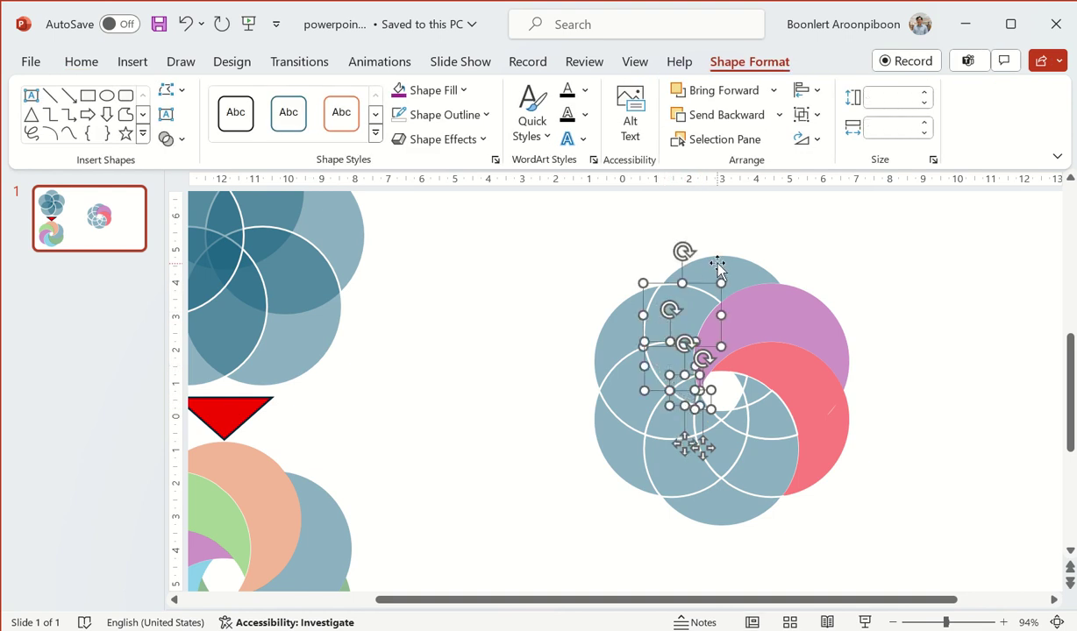
pyautogui.keyDown('shift'); pyautogui.click(689, 256); pyautogui.keyUp('shift')
pyautogui.click(181, 140)
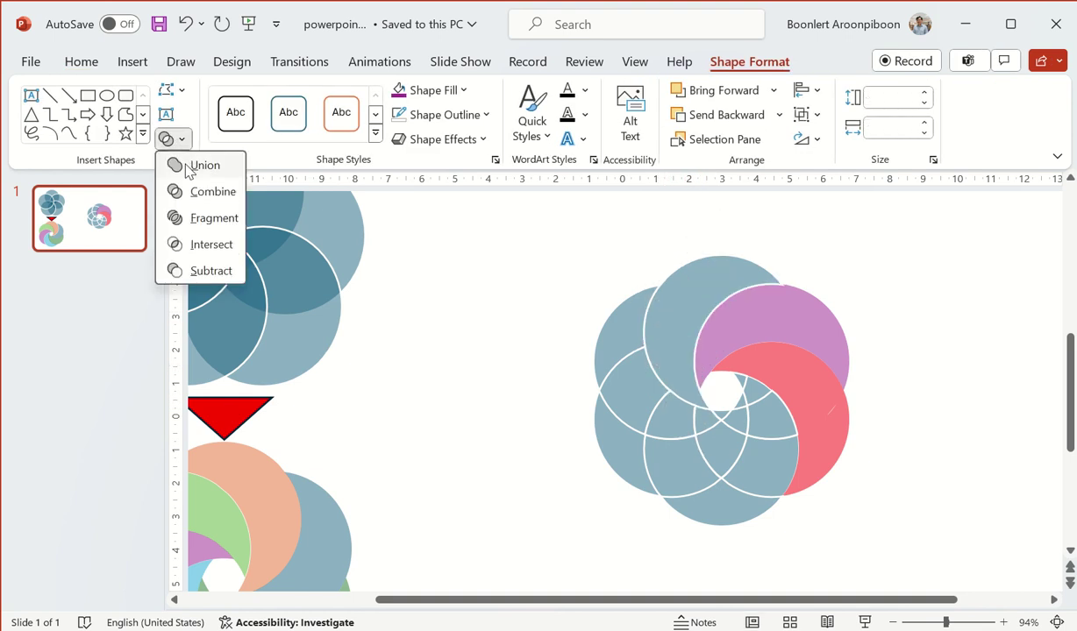
pyautogui.click(192, 166)
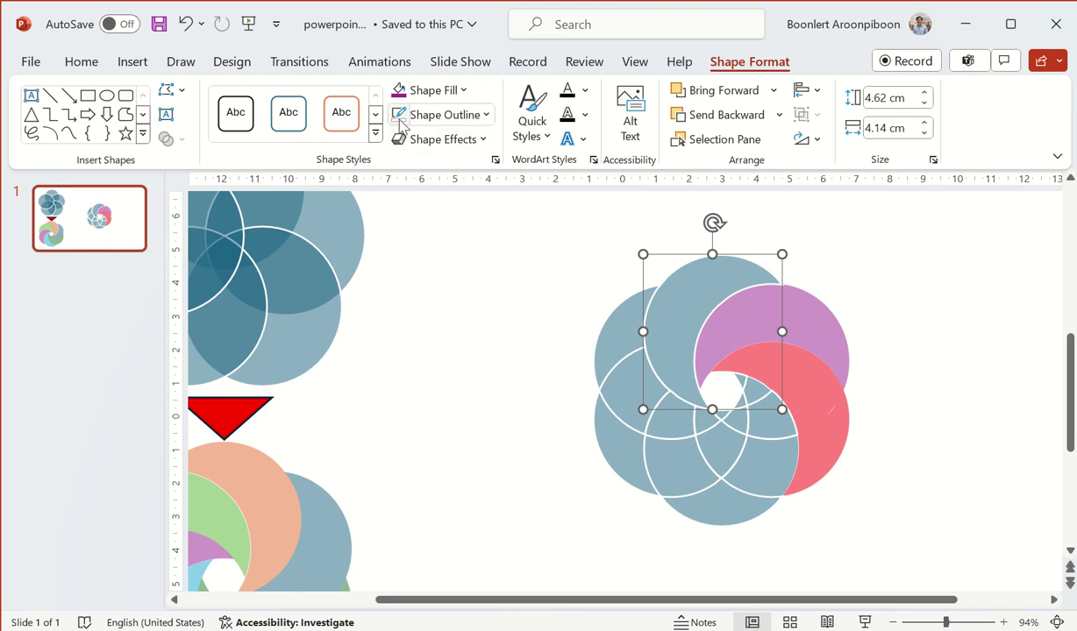
pyautogui.hotkey('ctrl', 'z')
pyautogui.click(463, 91)
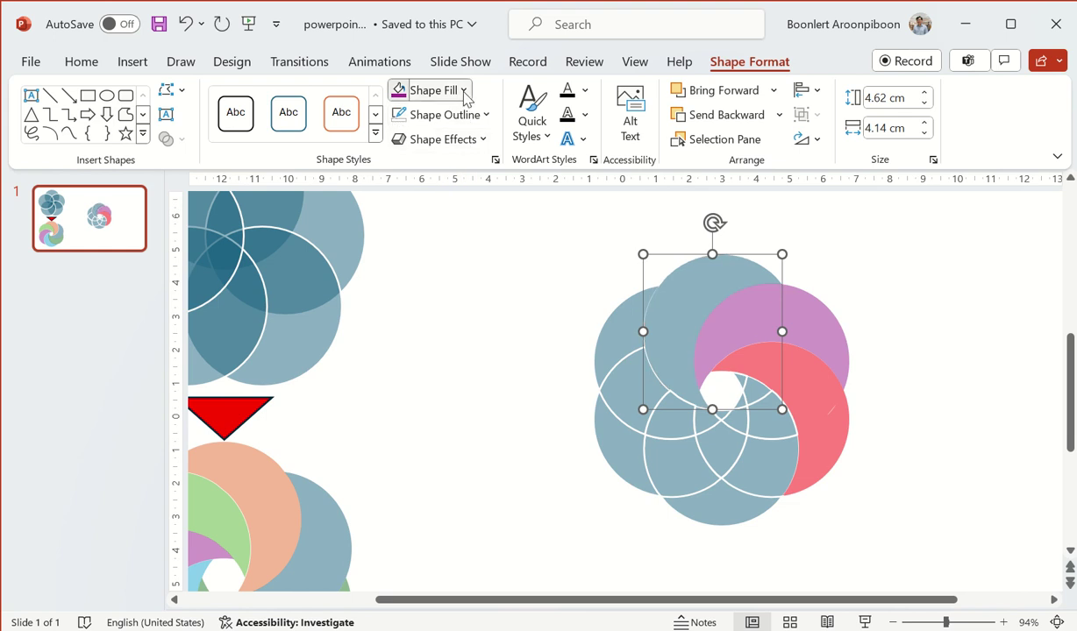
pyautogui.click(512, 140)
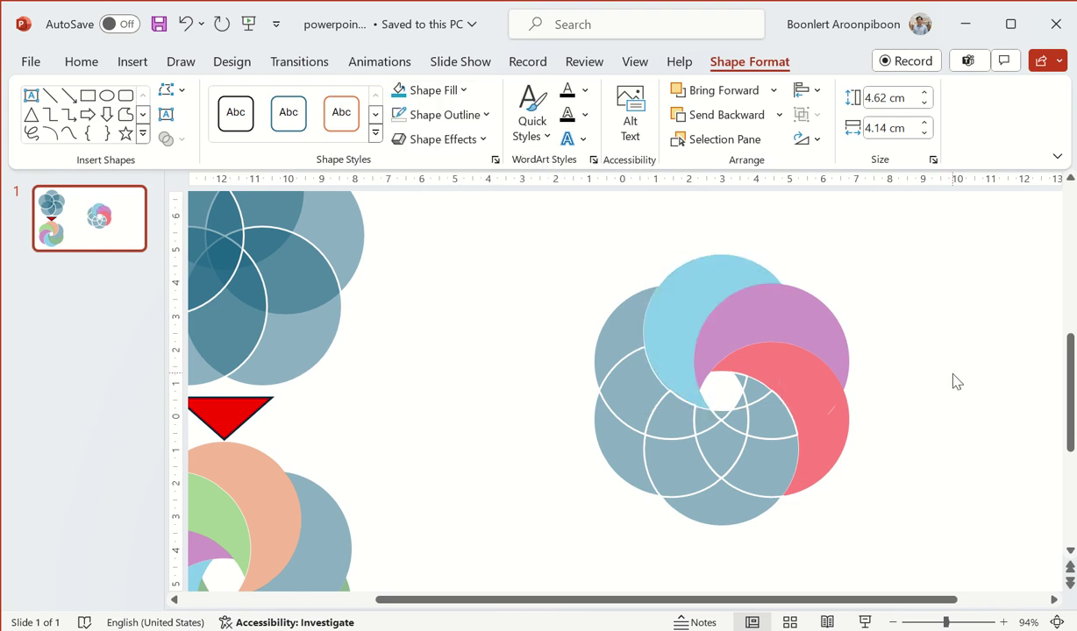
pyautogui.click(913, 359)
# Union six left-side fragments into one crescent filled light green.
pyautogui.click(720, 419)
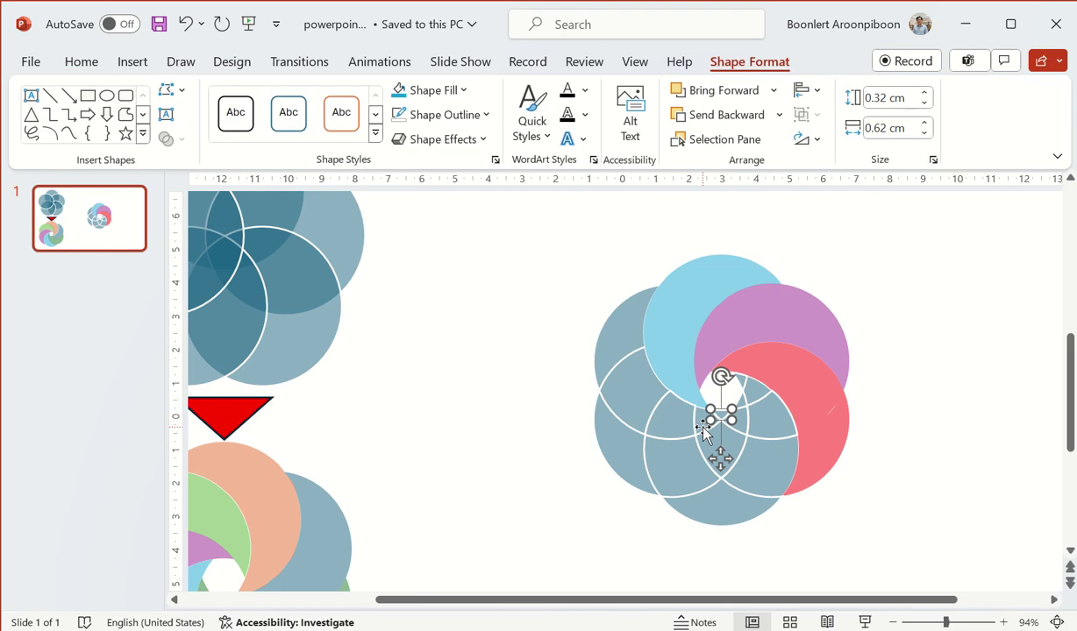
pyautogui.keyDown('shift'); pyautogui.click(715, 463); pyautogui.keyUp('shift')
pyautogui.keyDown('shift'); pyautogui.click(639, 415); pyautogui.keyUp('shift')
pyautogui.keyDown('shift'); pyautogui.click(603, 386); pyautogui.keyUp('shift')
pyautogui.keyDown('shift'); pyautogui.click(590, 341); pyautogui.keyUp('shift')
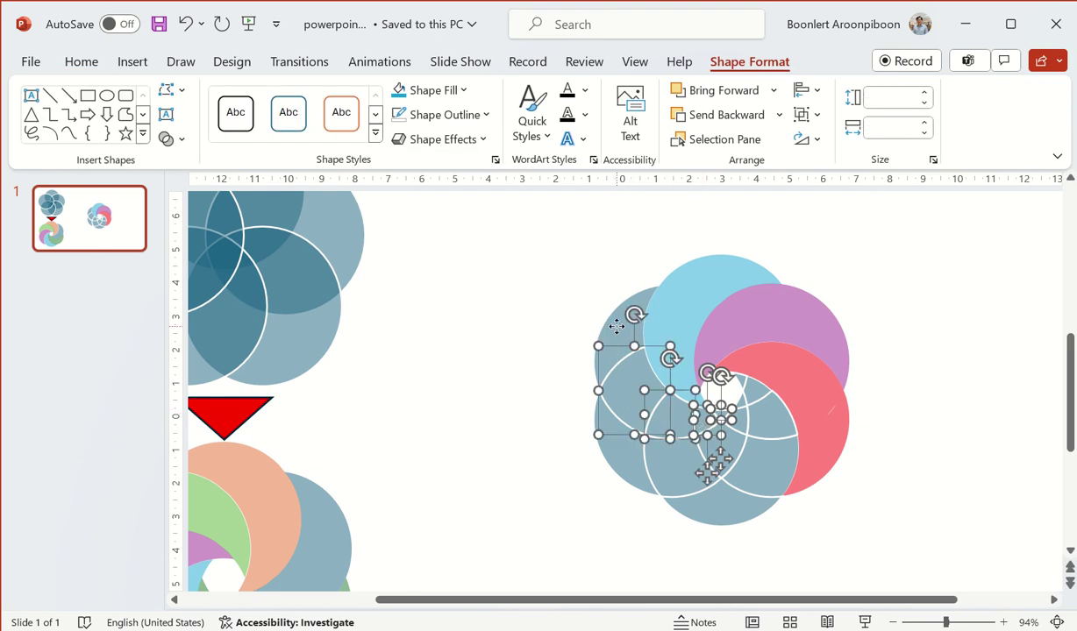
pyautogui.keyDown('shift'); pyautogui.click(597, 306); pyautogui.keyUp('shift')
pyautogui.click(172, 138)
pyautogui.click(200, 166)
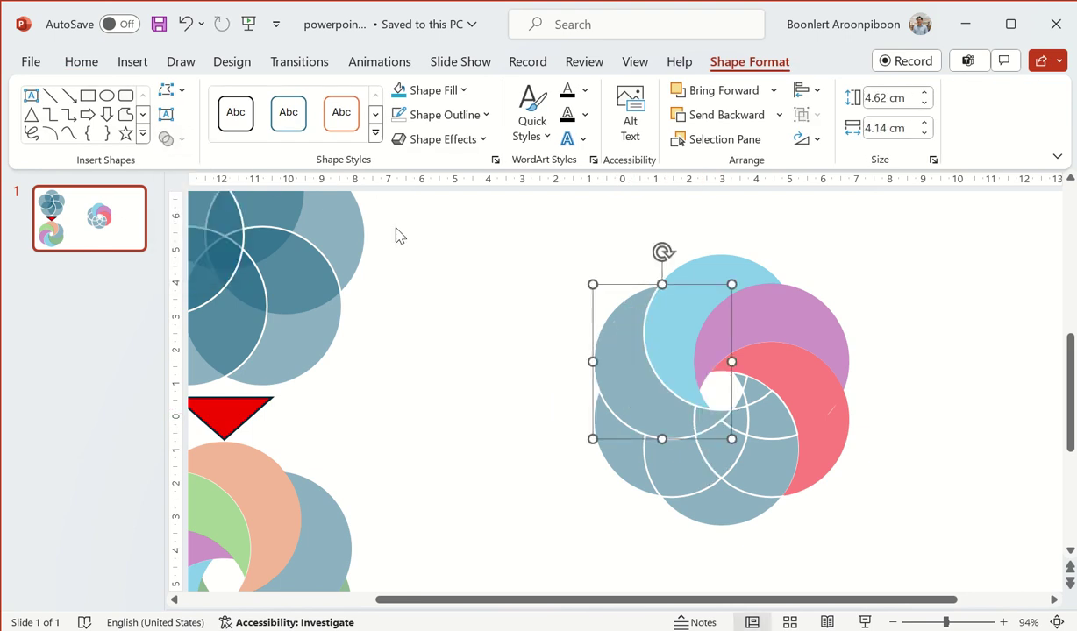
pyautogui.click(465, 91)
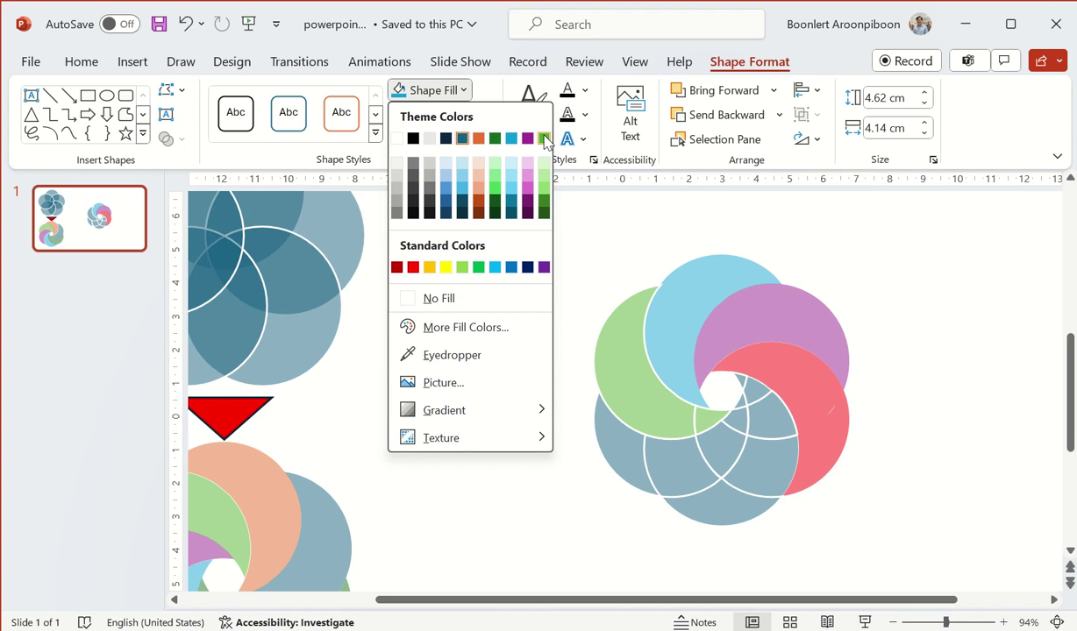
pyautogui.click(543, 138)
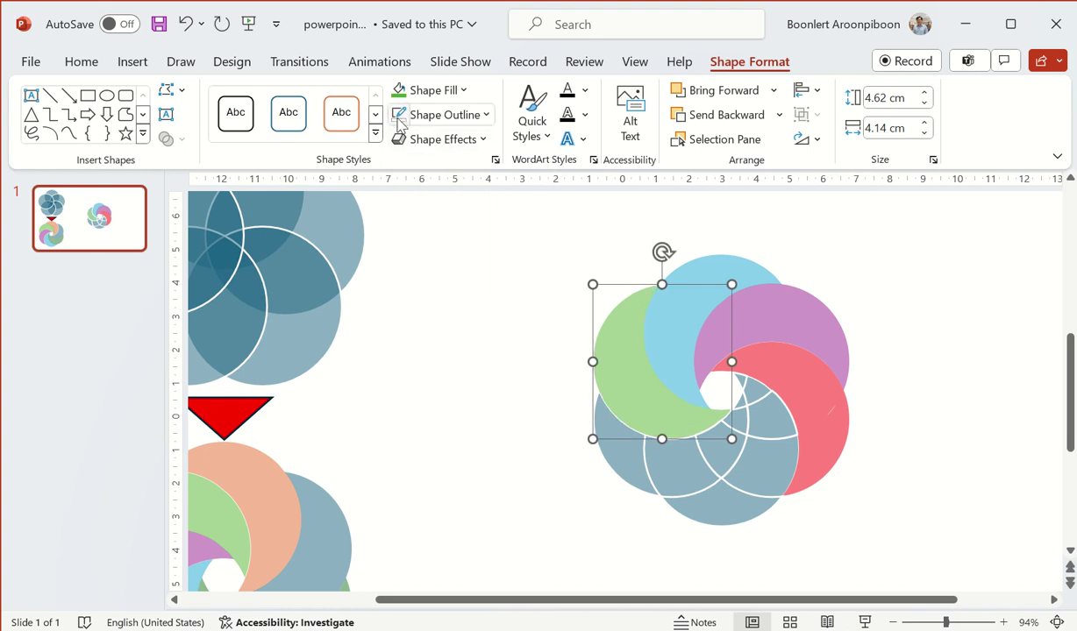
# Union the five lower-left fragments into a single crescent.
pyautogui.click(917, 358)
pyautogui.click(736, 413)
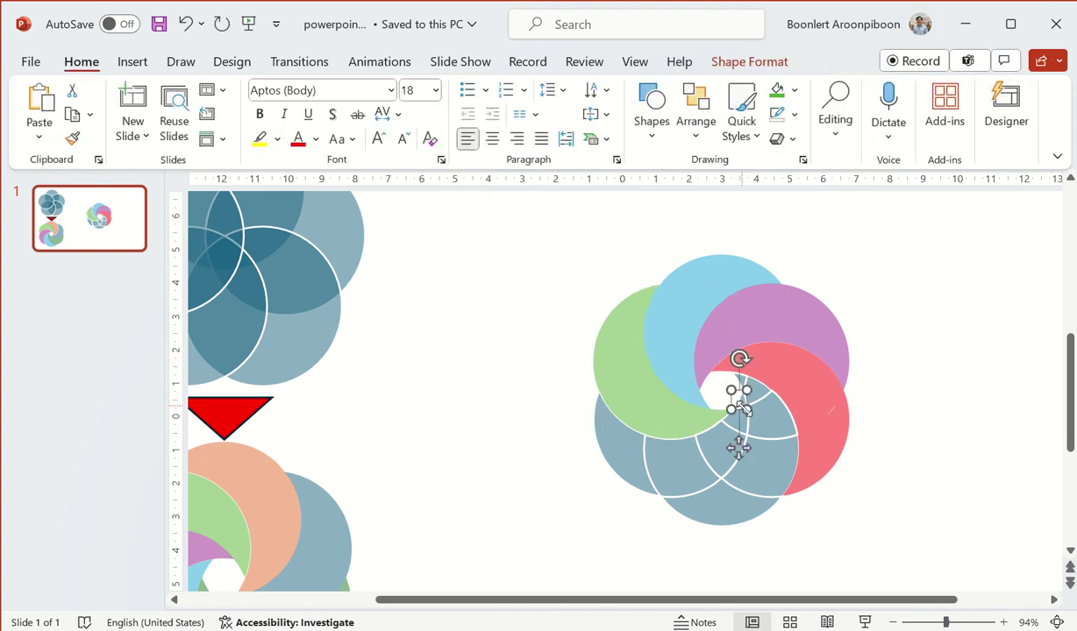
pyautogui.keyDown('shift'); pyautogui.click(711, 407); pyautogui.keyUp('shift')
pyautogui.keyDown('shift'); pyautogui.click(689, 434); pyautogui.keyUp('shift')
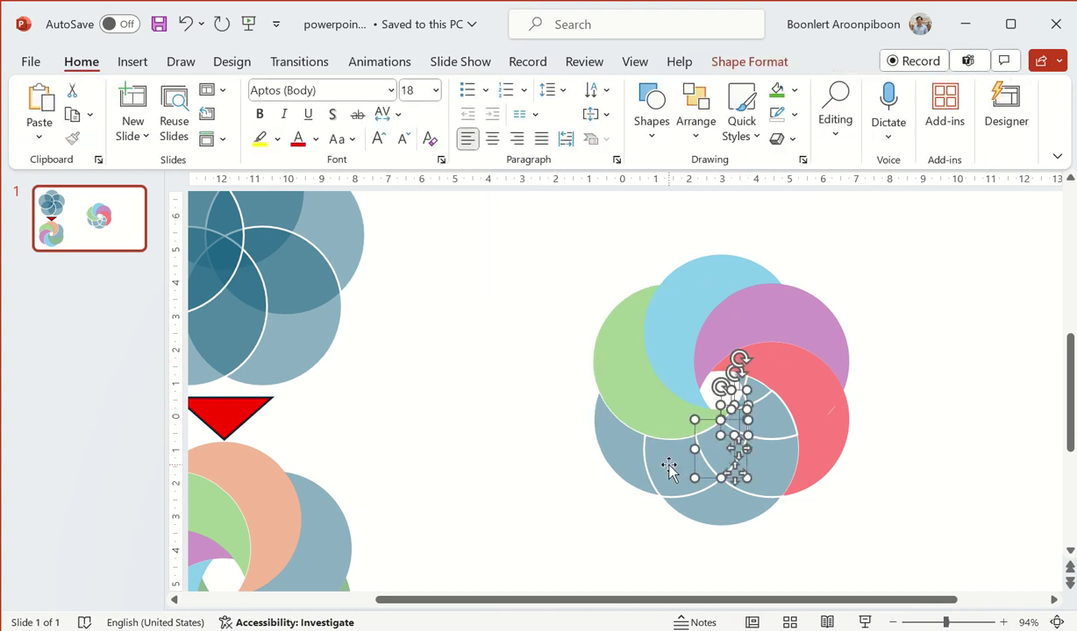
pyautogui.keyDown('shift'); pyautogui.click(653, 456); pyautogui.keyUp('shift')
pyautogui.keyDown('shift'); pyautogui.click(613, 457); pyautogui.keyUp('shift')
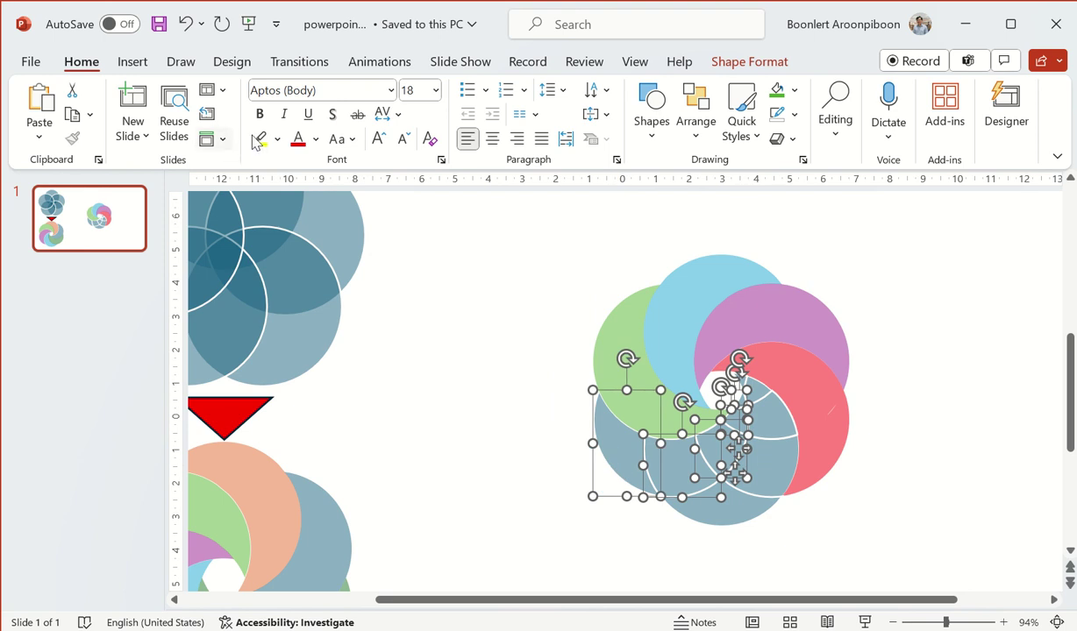
pyautogui.click(717, 61)
pyautogui.click(174, 139)
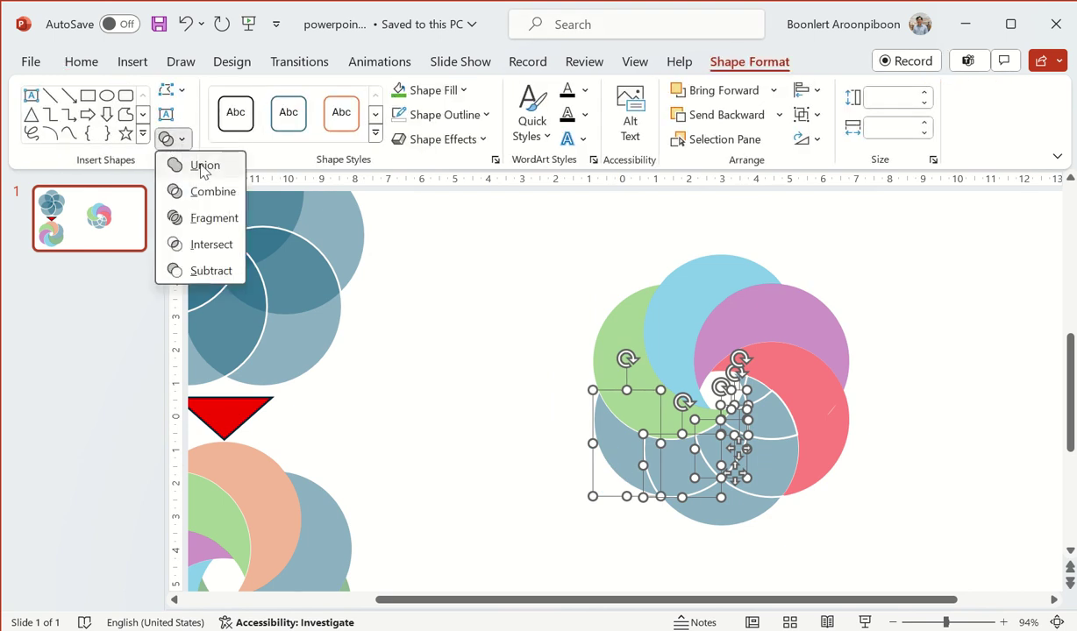
pyautogui.click(203, 166)
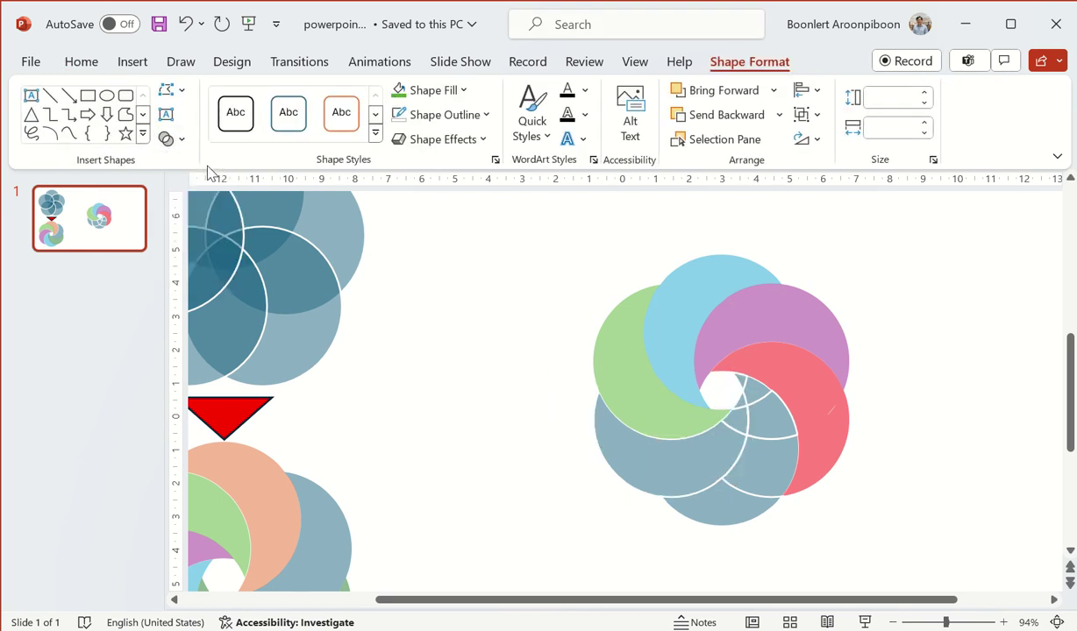
# Fill the new lower-left crescent peach, leaving its outline unchanged.
pyautogui.click(463, 90)
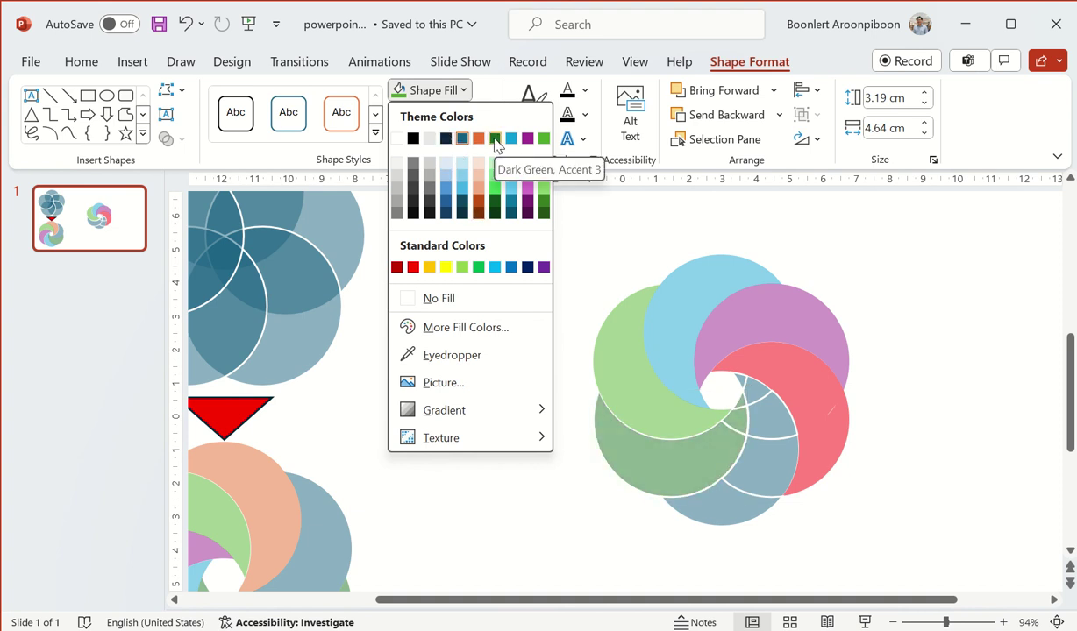
pyautogui.click(528, 138)
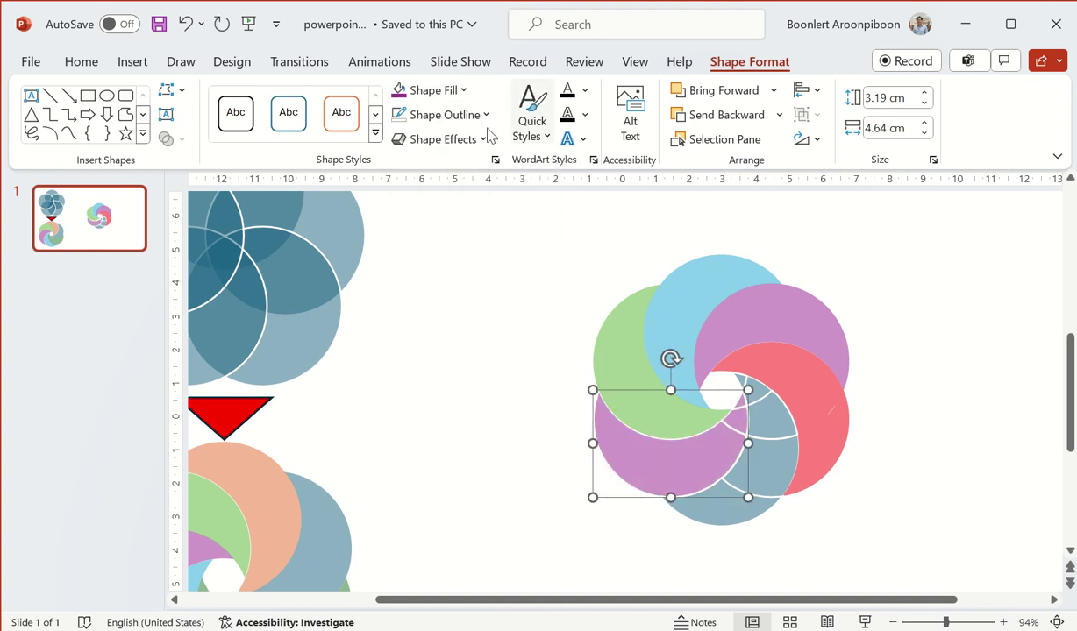
pyautogui.click(465, 91)
pyautogui.click(478, 138)
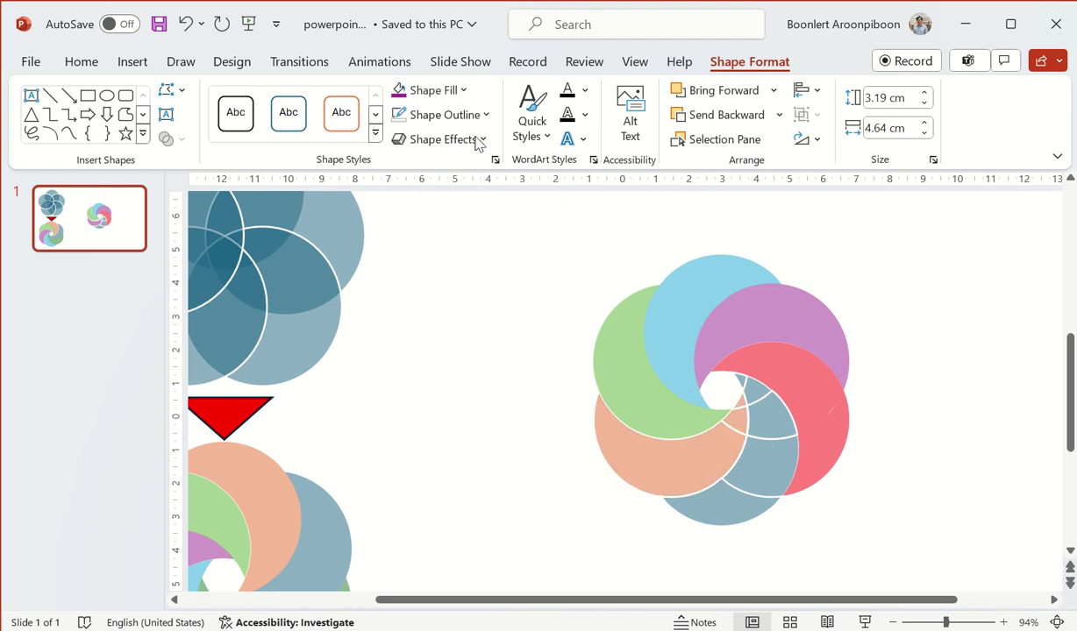
pyautogui.click(485, 115)
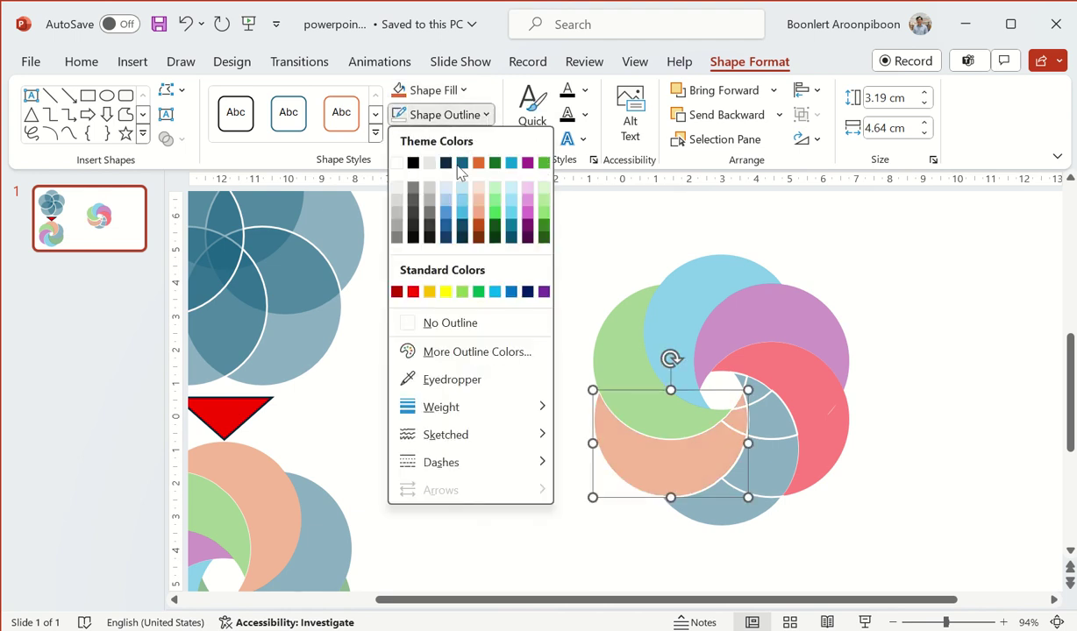
pyautogui.click(446, 323)
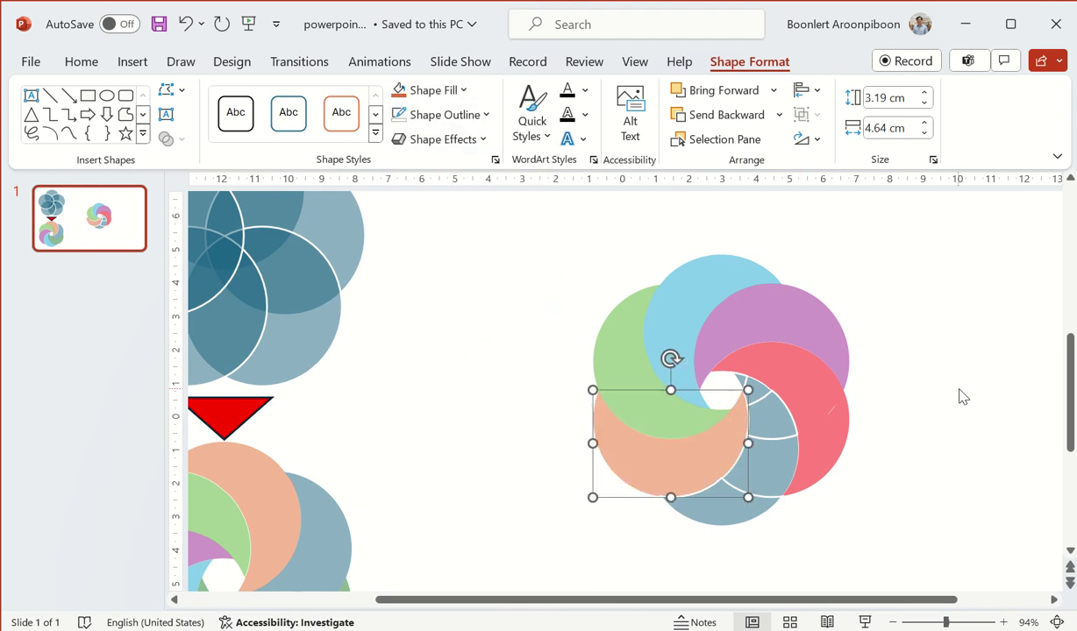
pyautogui.click(959, 394)
# Merge the lower fragments into one blue-gray crescent with Combine, then undo once.
pyautogui.click(734, 387)
pyautogui.keyDown('shift'); pyautogui.click(735, 387); pyautogui.keyUp('shift')
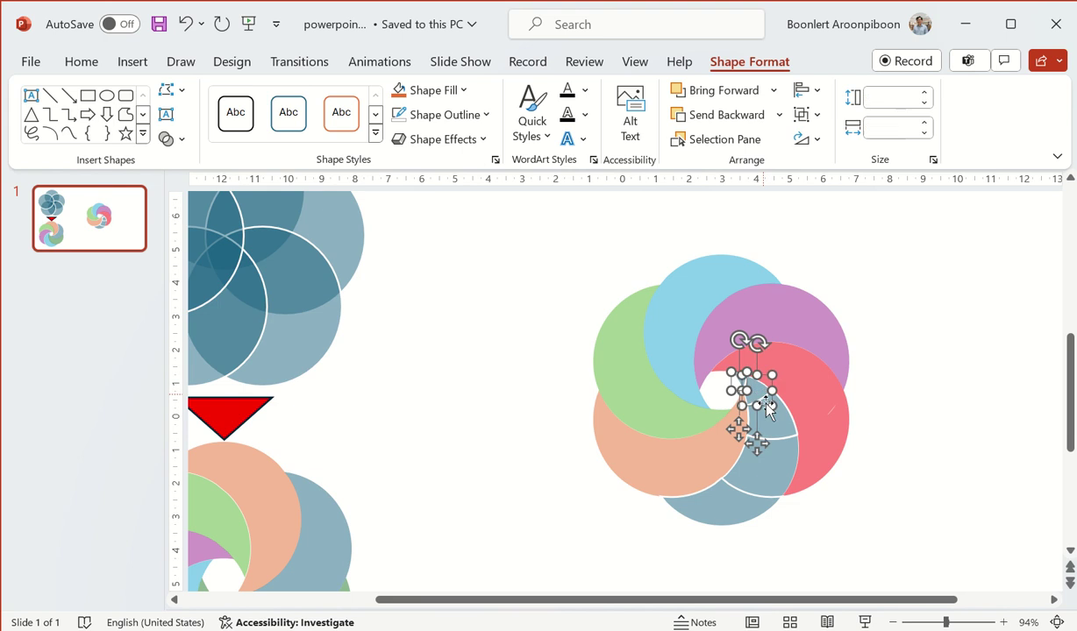
pyautogui.keyDown('shift'); pyautogui.click(779, 425); pyautogui.keyUp('shift')
pyautogui.keyDown('shift'); pyautogui.click(783, 465); pyautogui.keyUp('shift')
pyautogui.keyDown('shift'); pyautogui.click(735, 519); pyautogui.keyUp('shift')
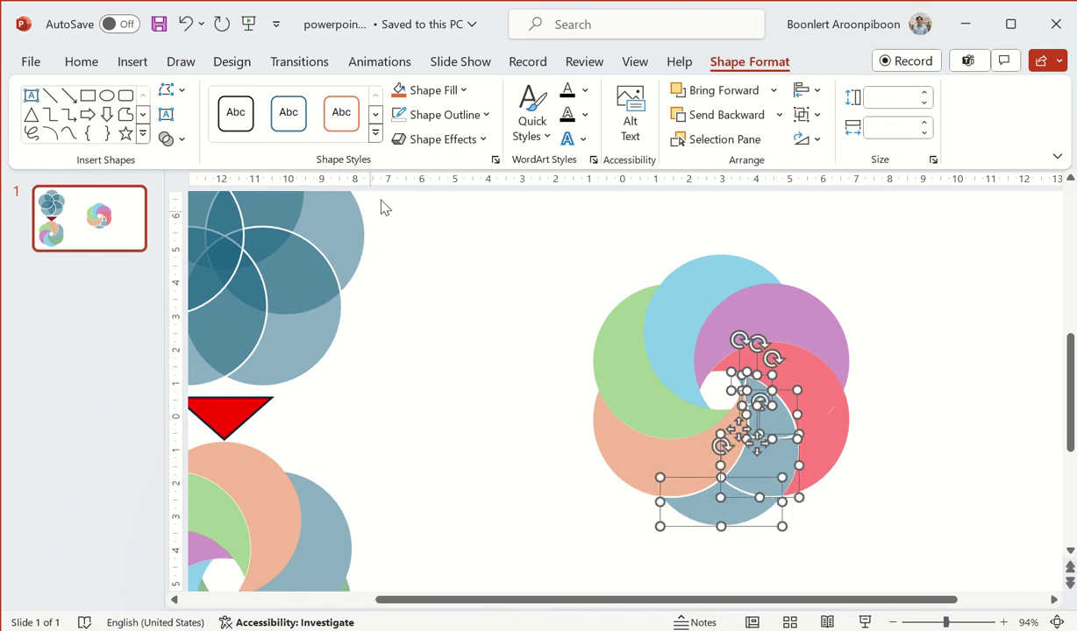
pyautogui.click(167, 139)
pyautogui.click(192, 187)
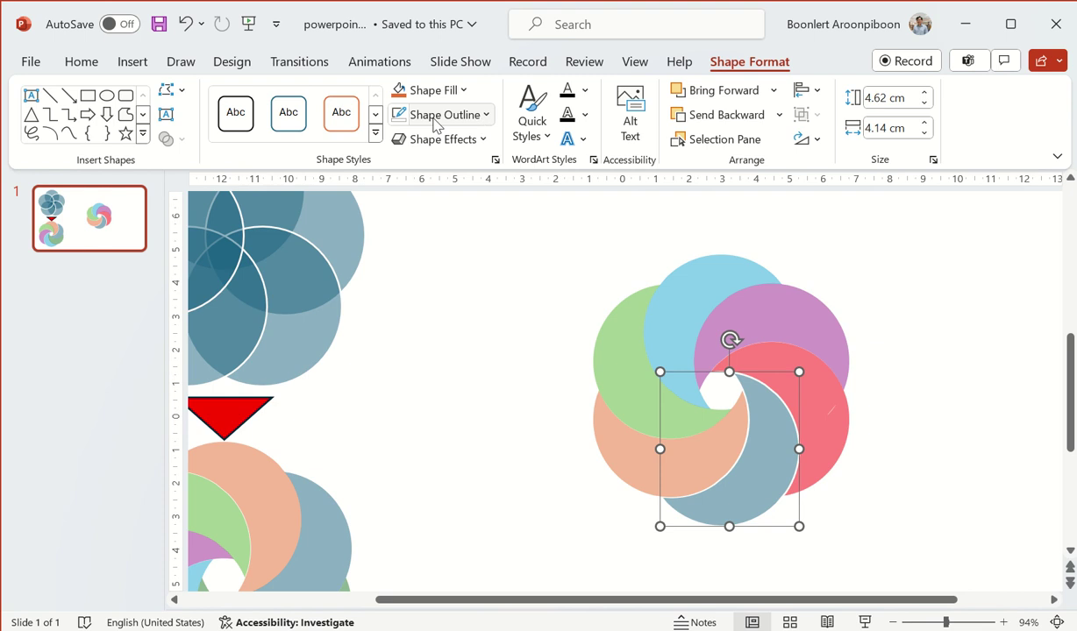
pyautogui.hotkey('ctrl', 'z')
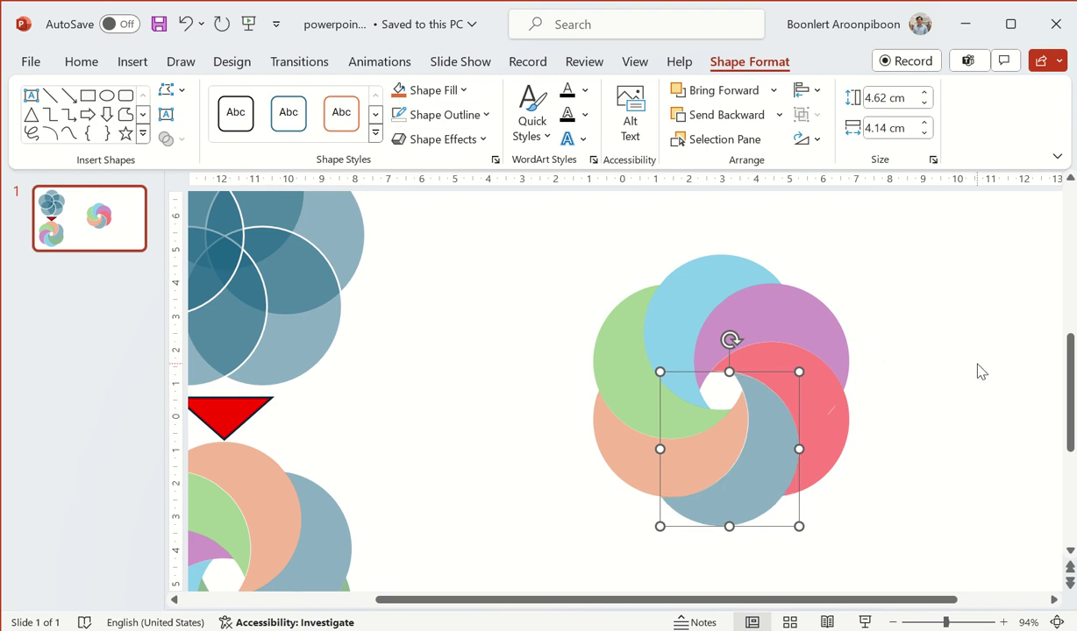
pyautogui.click(979, 371)
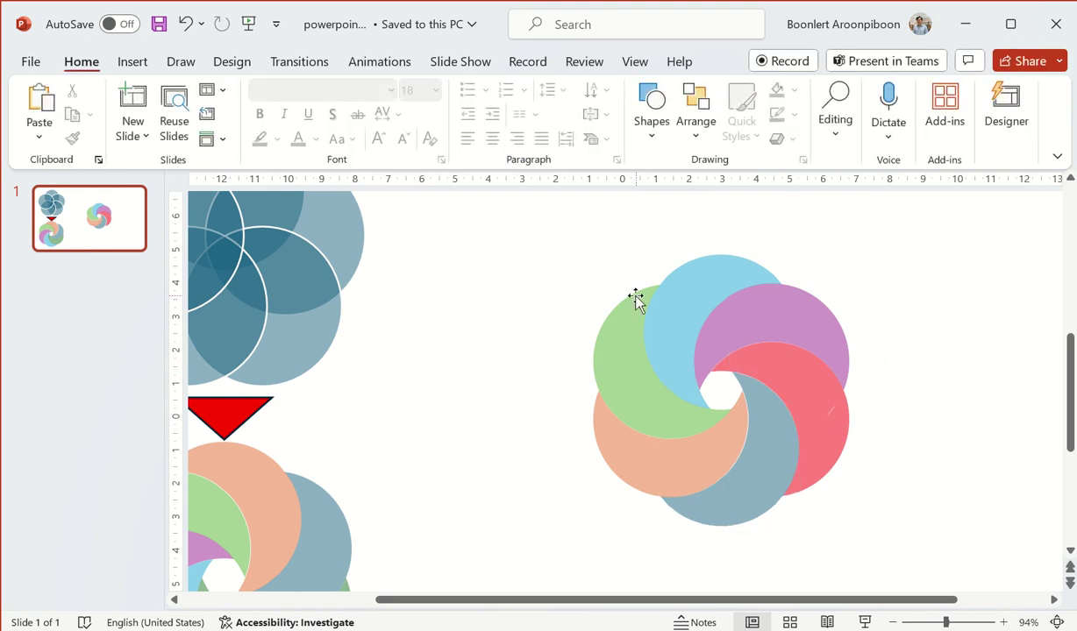
pyautogui.moveTo(552, 226); pyautogui.dragTo(933, 564)
pyautogui.moveTo(822, 440); pyautogui.dragTo(764, 432)
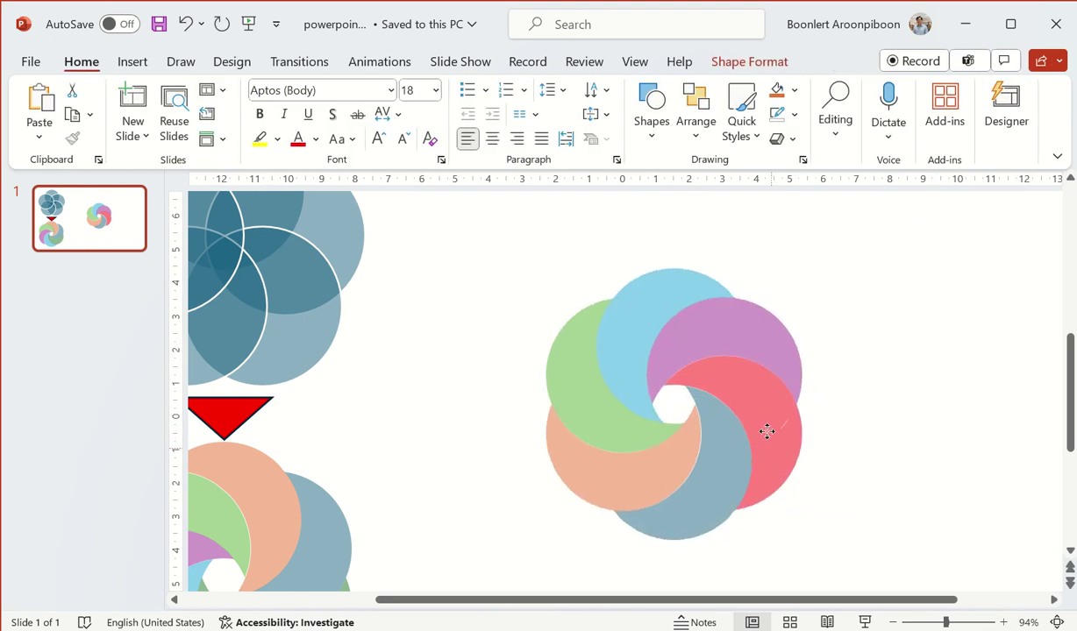
pyautogui.click(911, 435)
pyautogui.moveTo(754, 318); pyautogui.dragTo(790, 308)
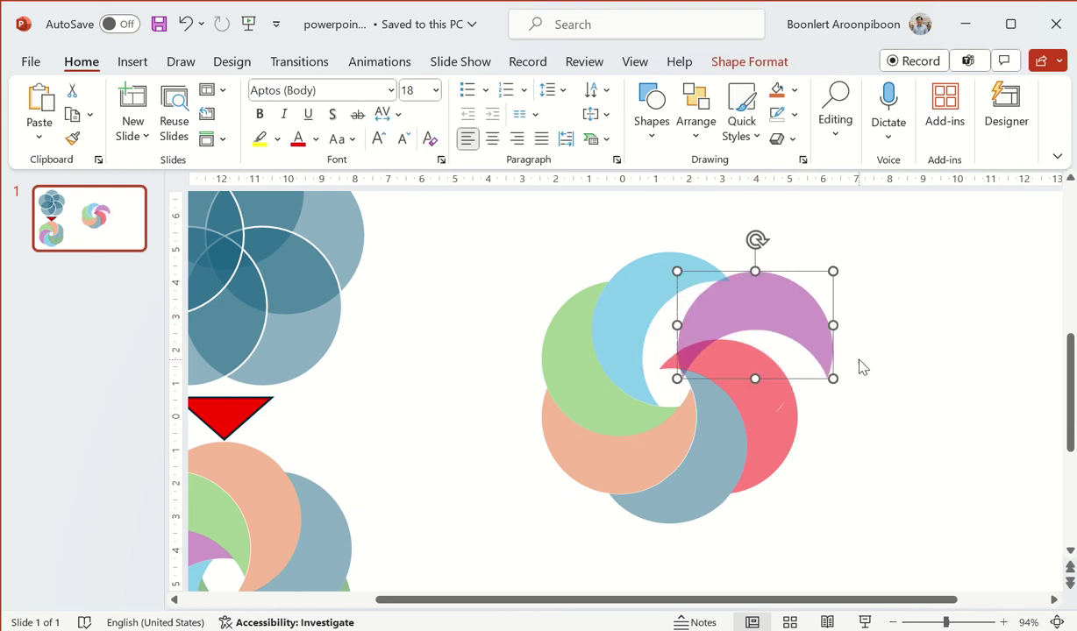
pyautogui.rightClick(879, 307)
pyautogui.moveTo(929, 406)
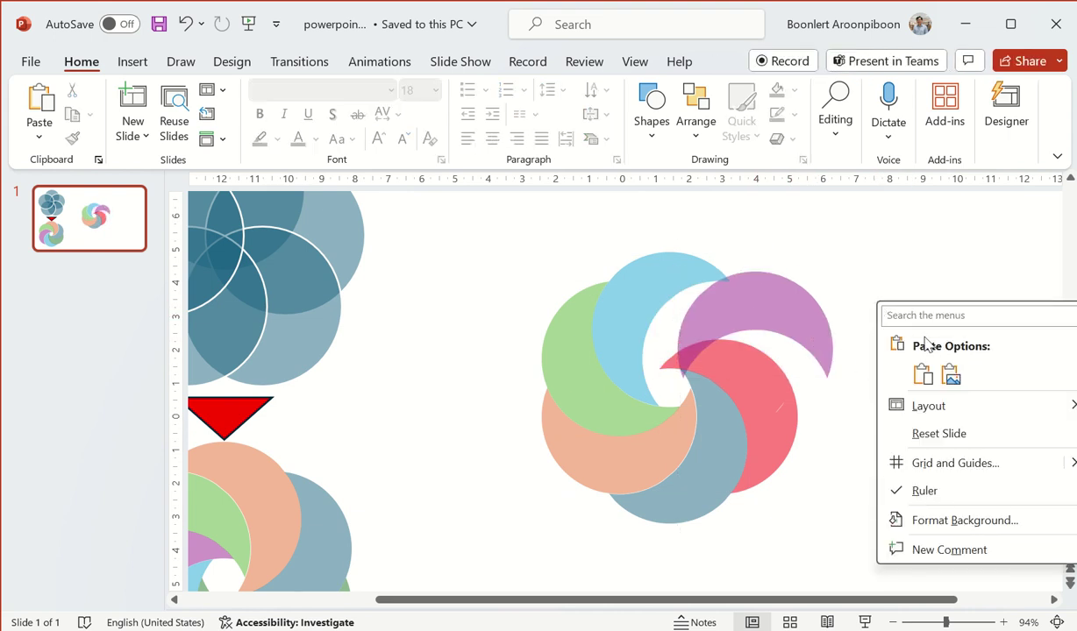
pyautogui.click(888, 274)
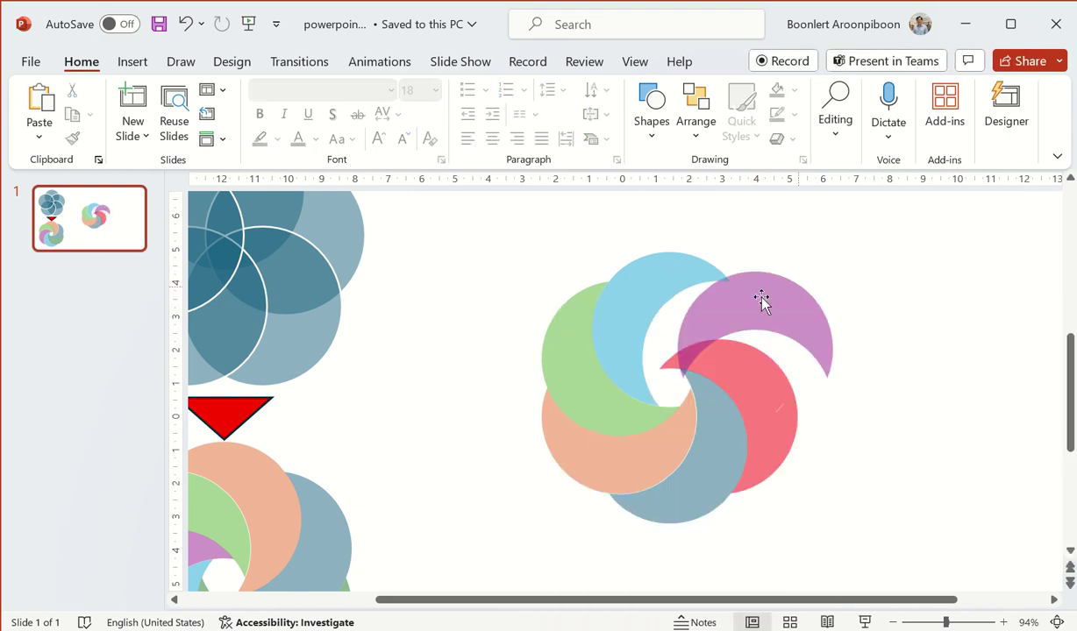
pyautogui.click(663, 269)
pyautogui.moveTo(664, 269); pyautogui.dragTo(555, 332)
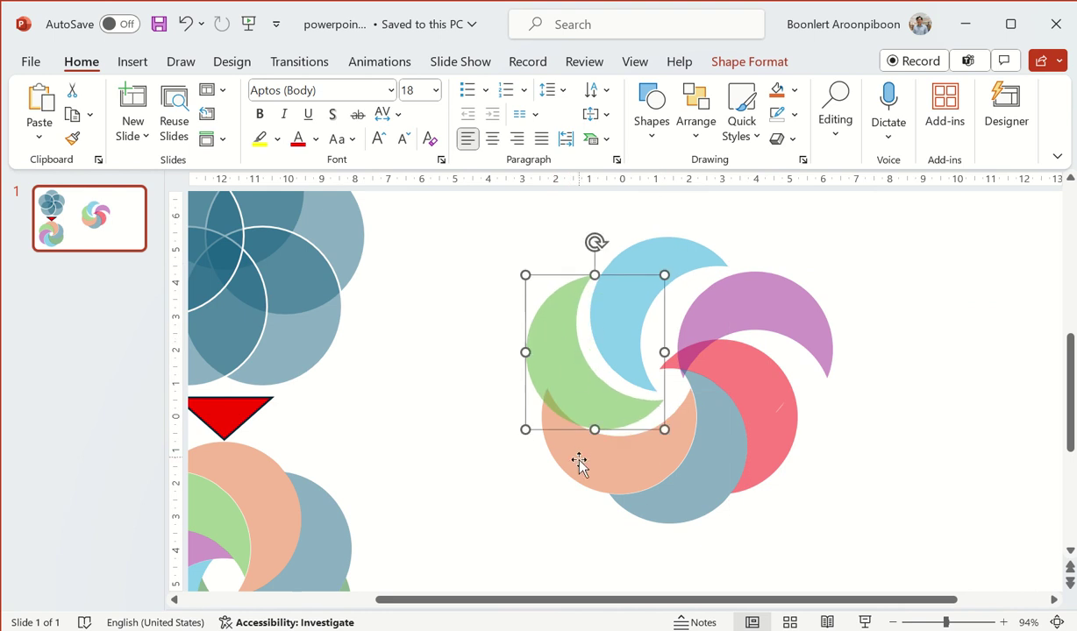
pyautogui.moveTo(579, 464); pyautogui.dragTo(547, 471)
pyautogui.moveTo(721, 497); pyautogui.dragTo(713, 513)
pyautogui.moveTo(763, 430); pyautogui.dragTo(782, 449)
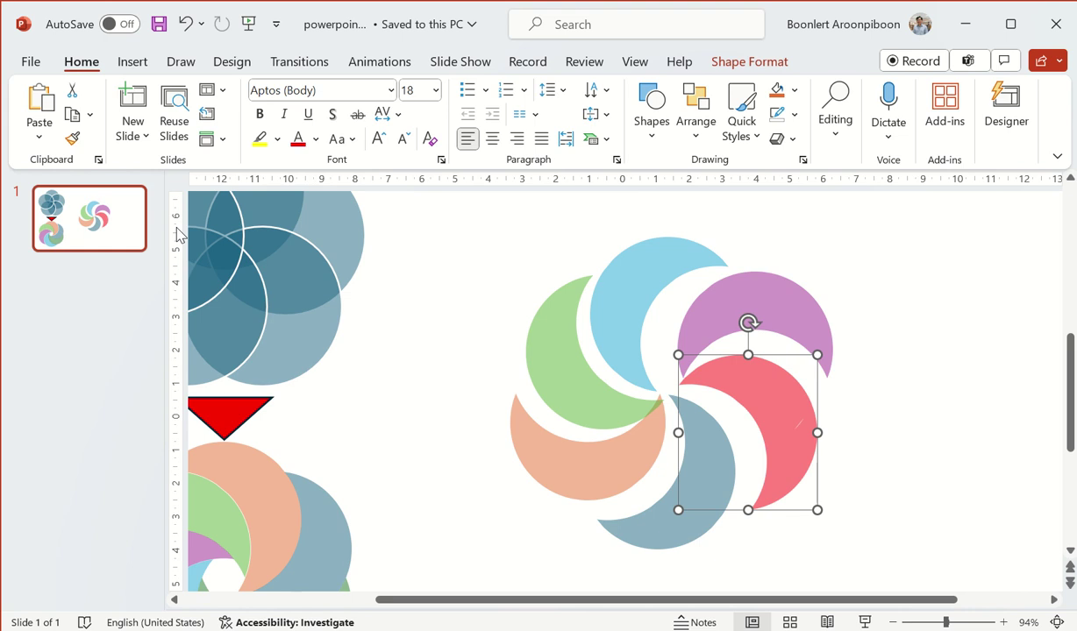
pyautogui.click(185, 23)
pyautogui.click(185, 23)
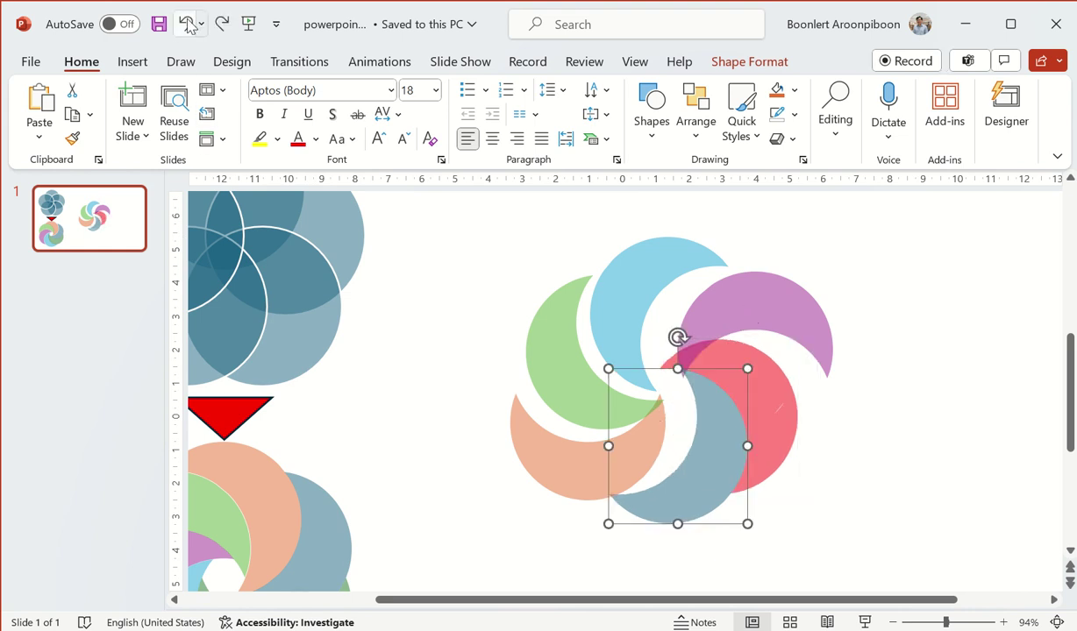
pyautogui.click(185, 23)
pyautogui.click(185, 24)
pyautogui.click(185, 24)
pyautogui.click(185, 24)
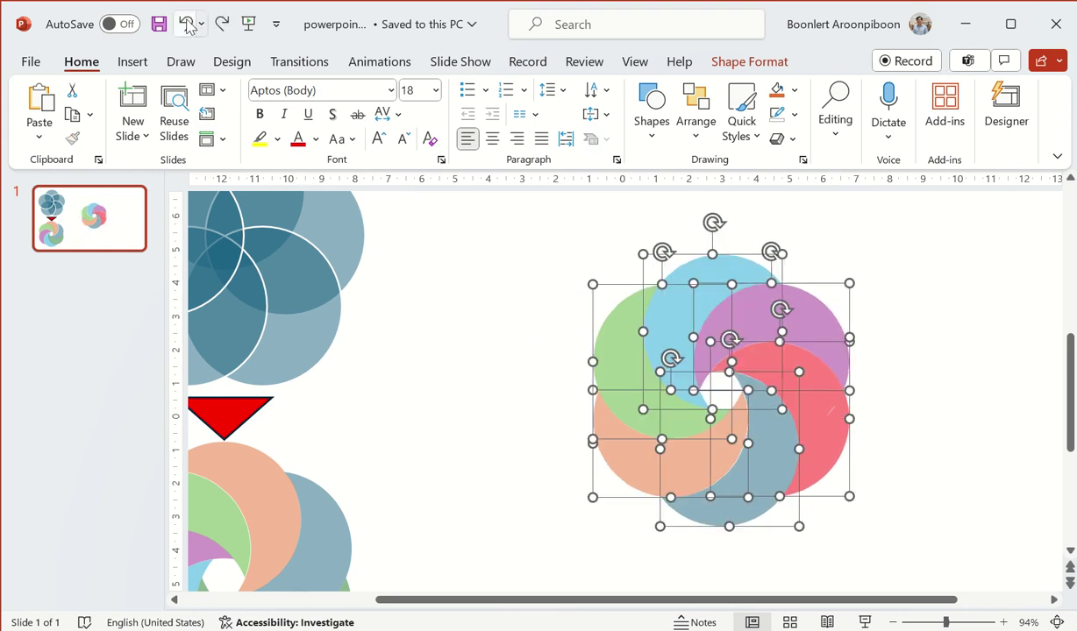
pyautogui.click(969, 402)
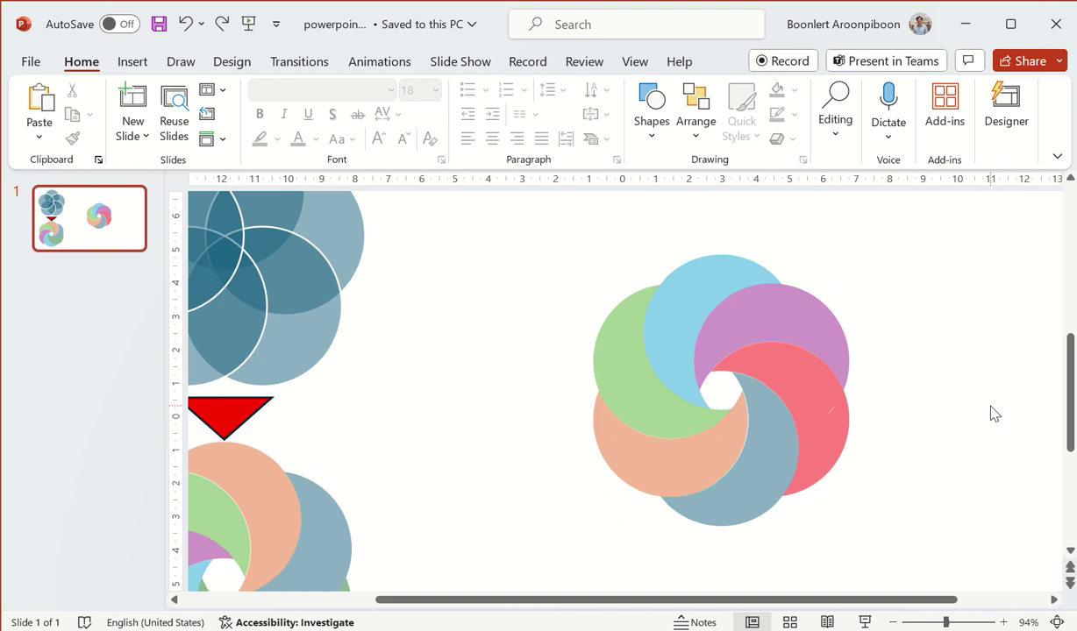